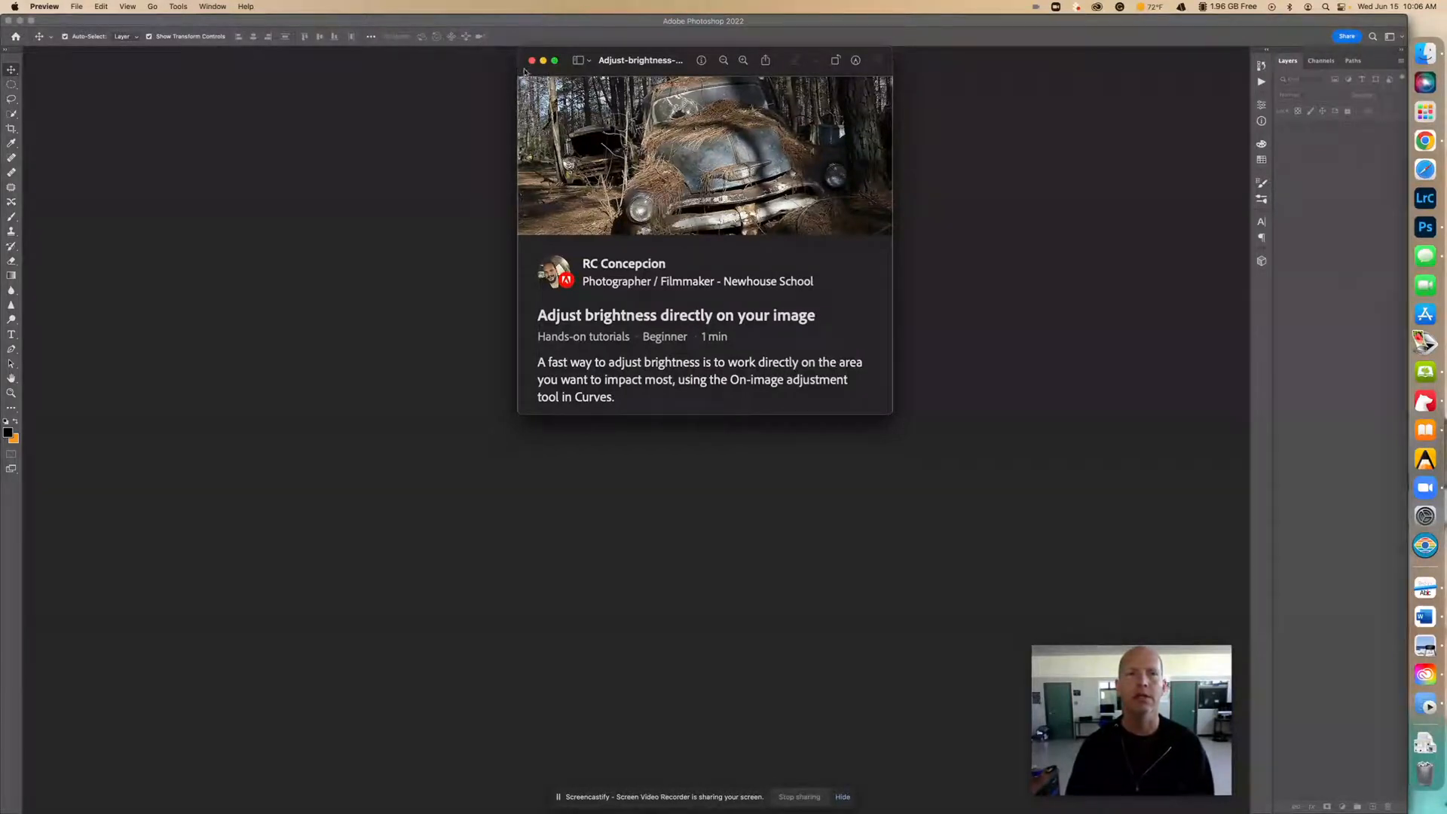
Close the Preview screenshot of the 'Adjust brightness directly on your image' tutorial card
left_click(531, 61)
Return to Photoshop's Home screen listing recent cloud documents like IMG_1193.psdc
left_click(15, 37)
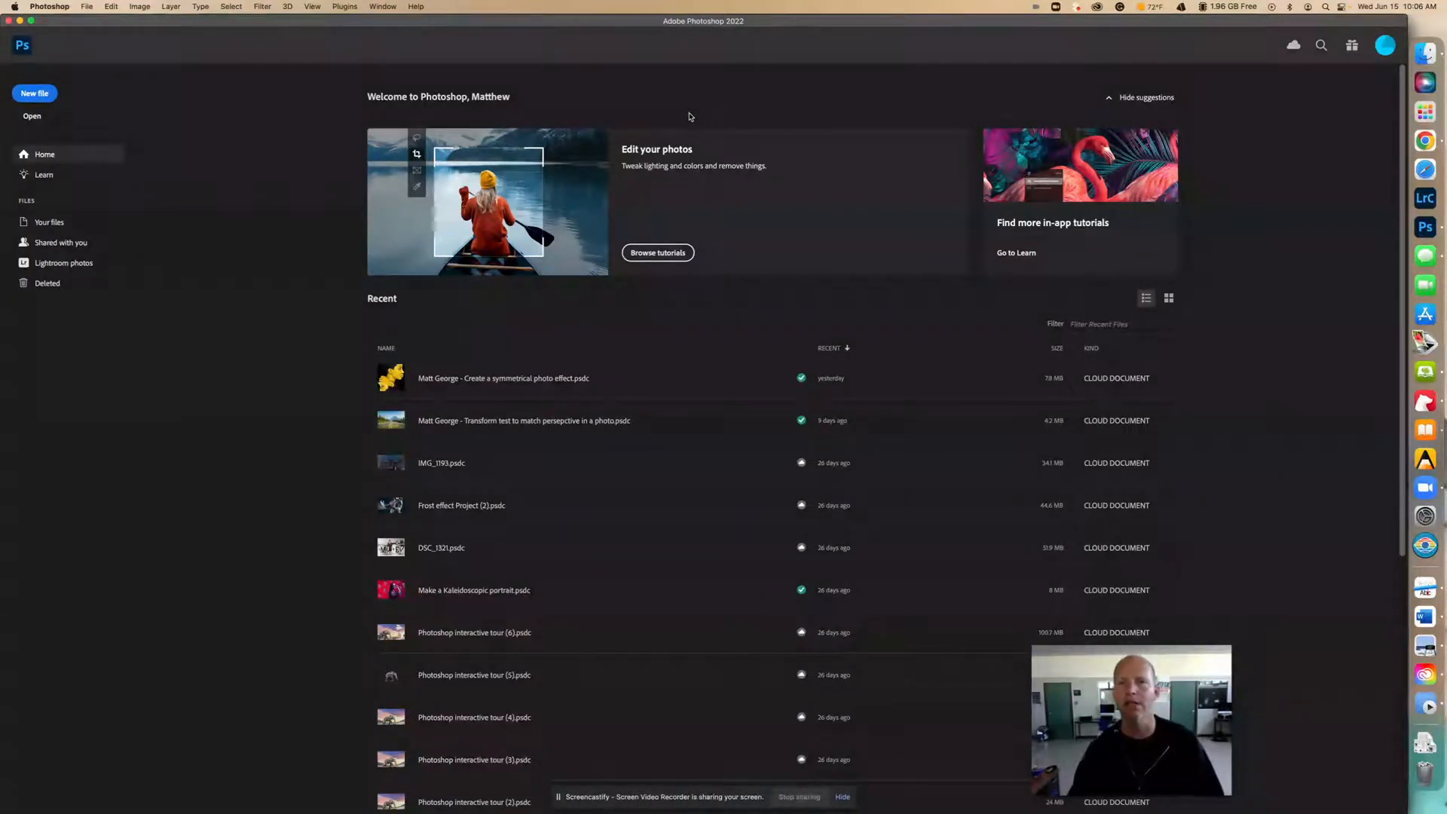
Open the hands-on tutorials browser and set the category filter to all categories and a skill-level filter
left_click(667, 254)
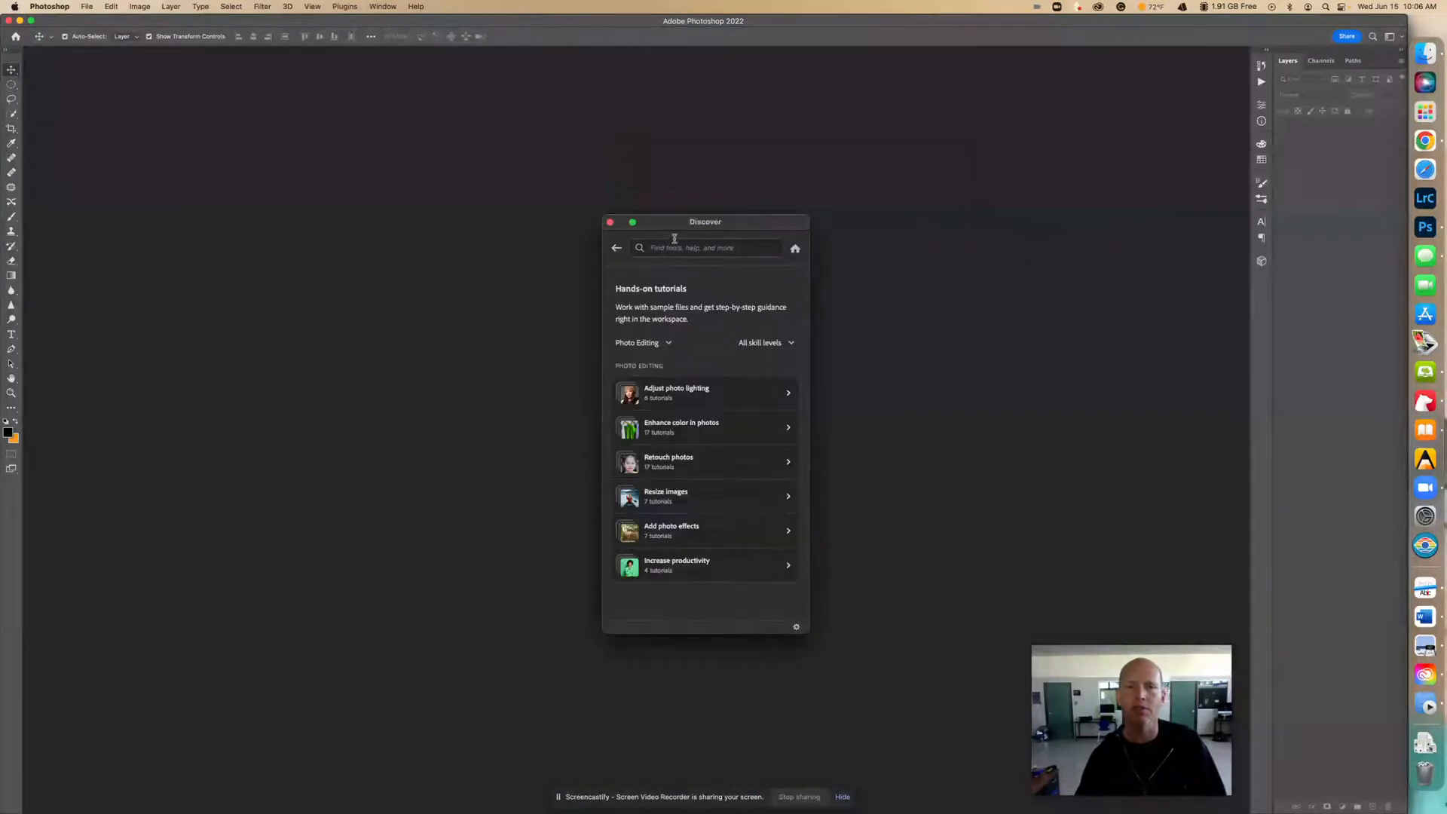
left_click_drag(683, 224, 687, 199)
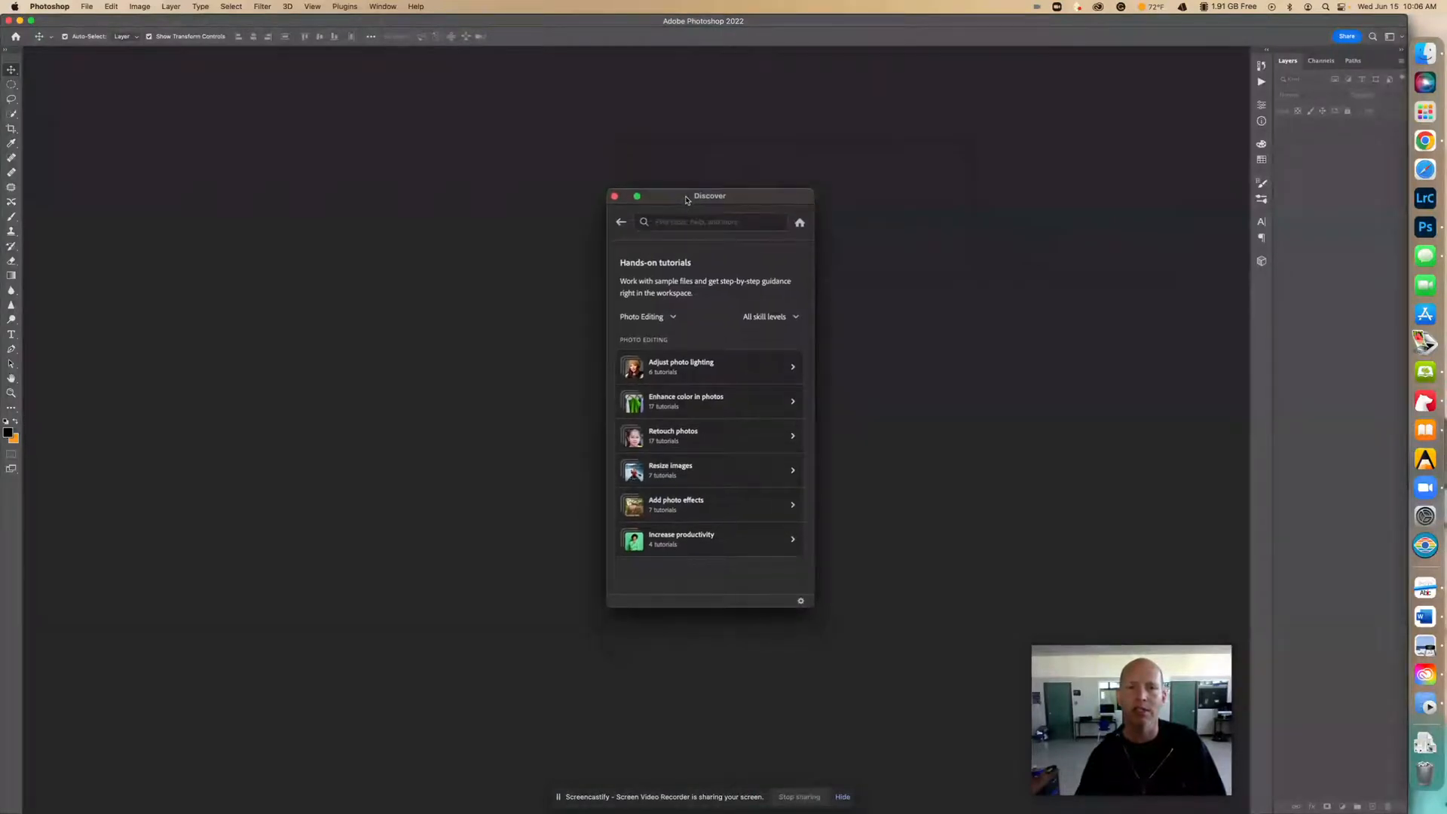
left_click(653, 318)
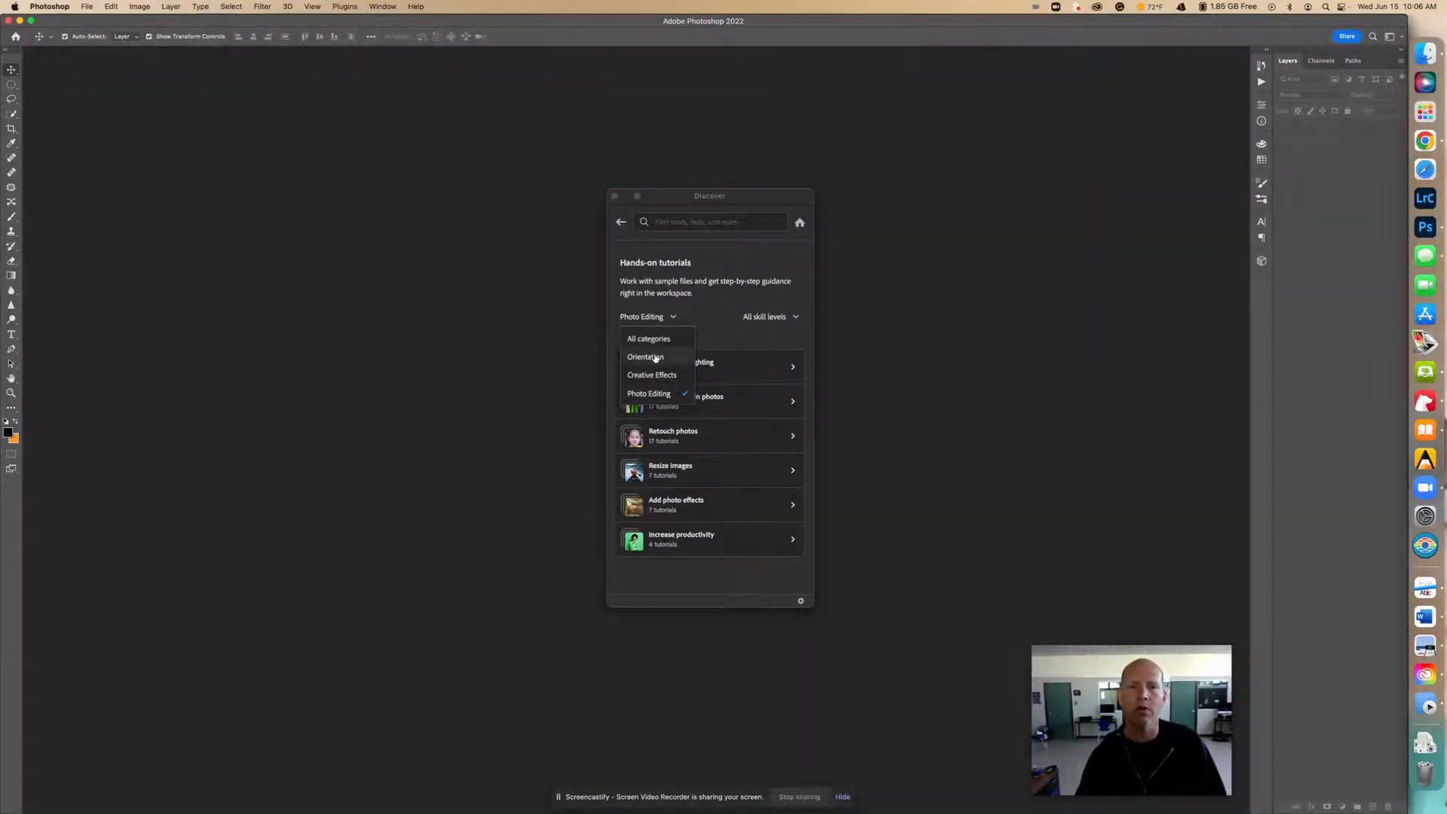
left_click(654, 357)
left_click(656, 318)
left_click(655, 340)
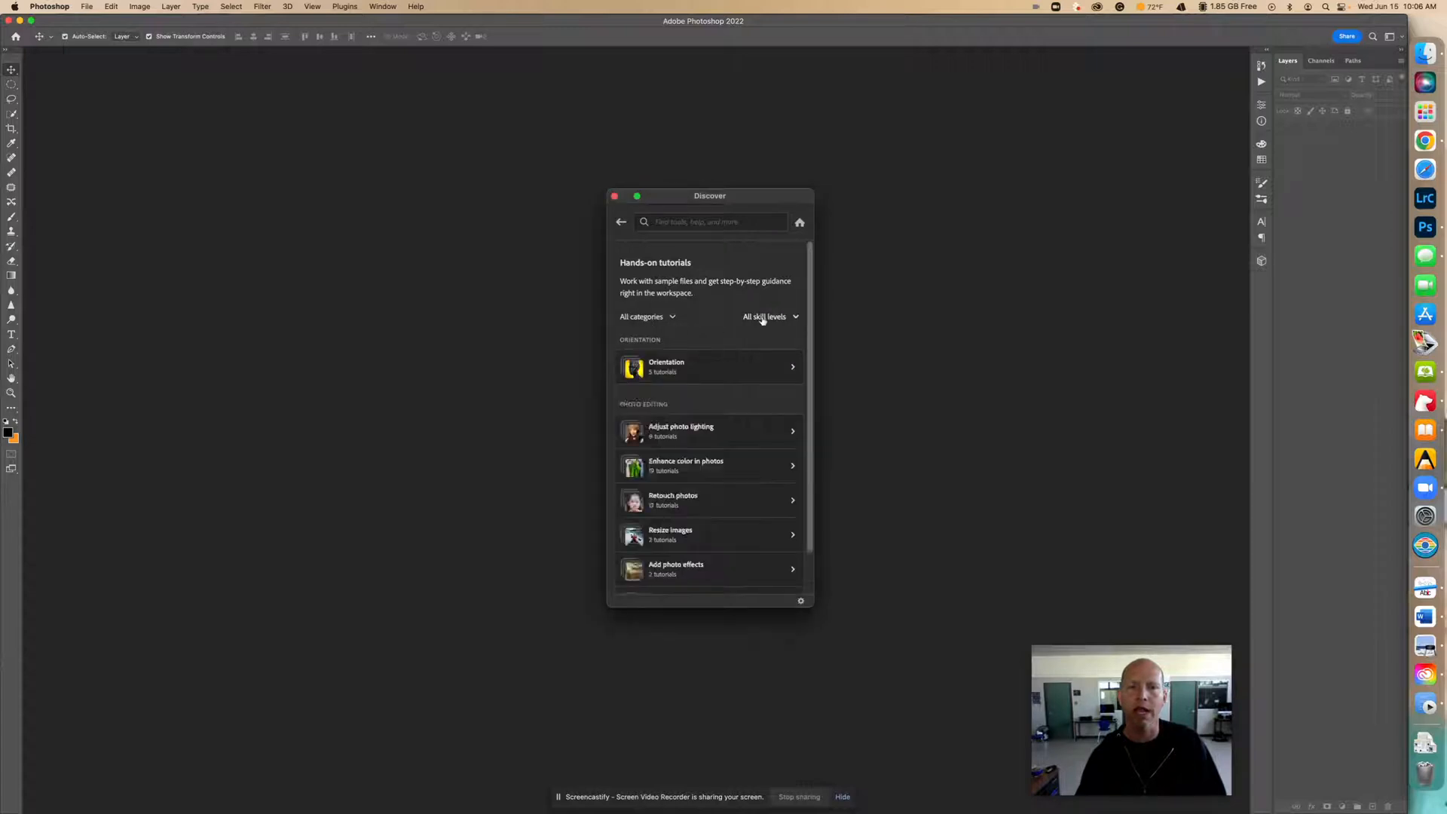
left_click(773, 317)
left_click(782, 368)
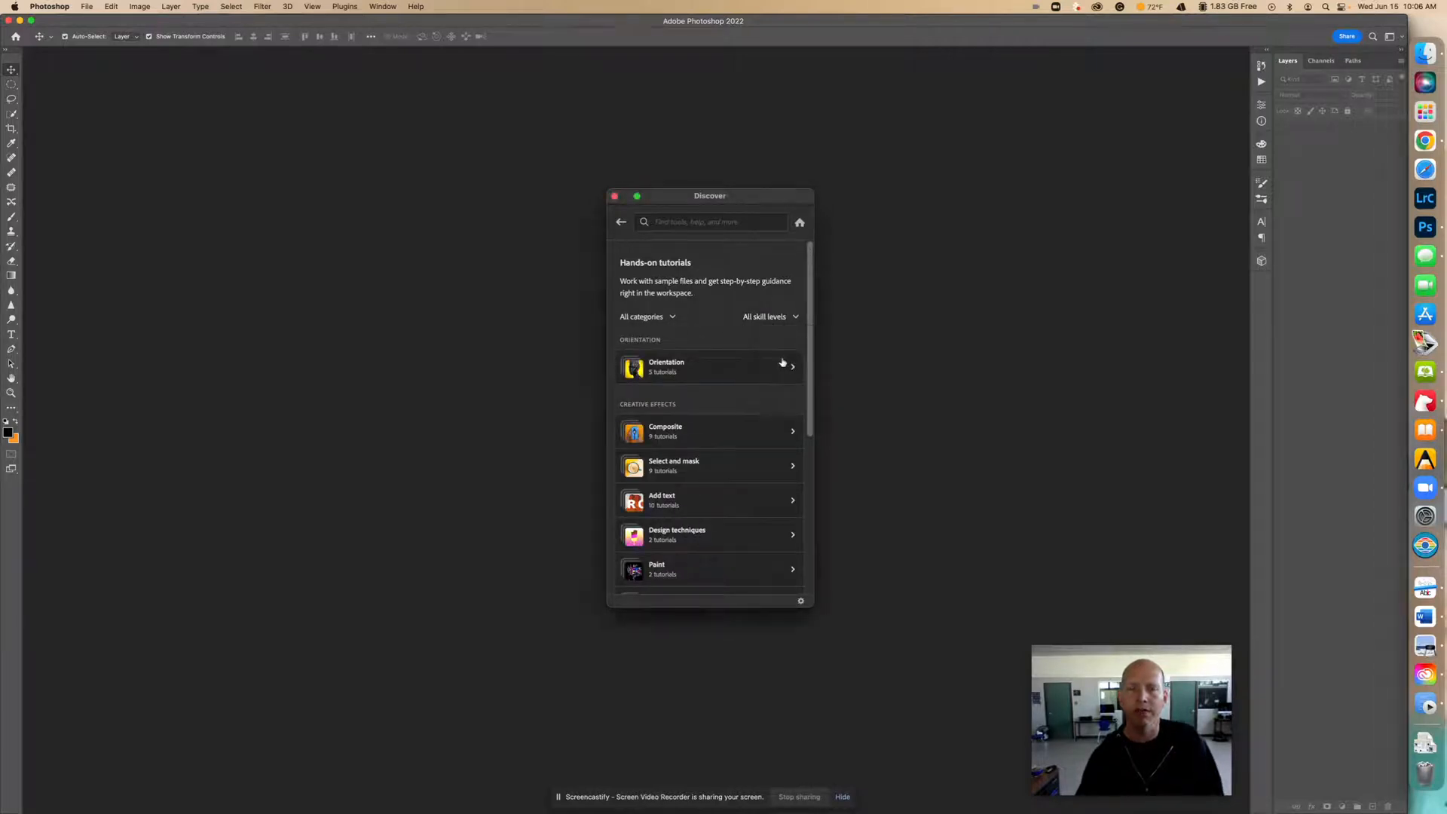
Start the 'Adjust brightness directly on your image' tutorial from Adjust photo lighting
scroll(754, 419, "down", 5)
scroll(754, 419, "down", 2)
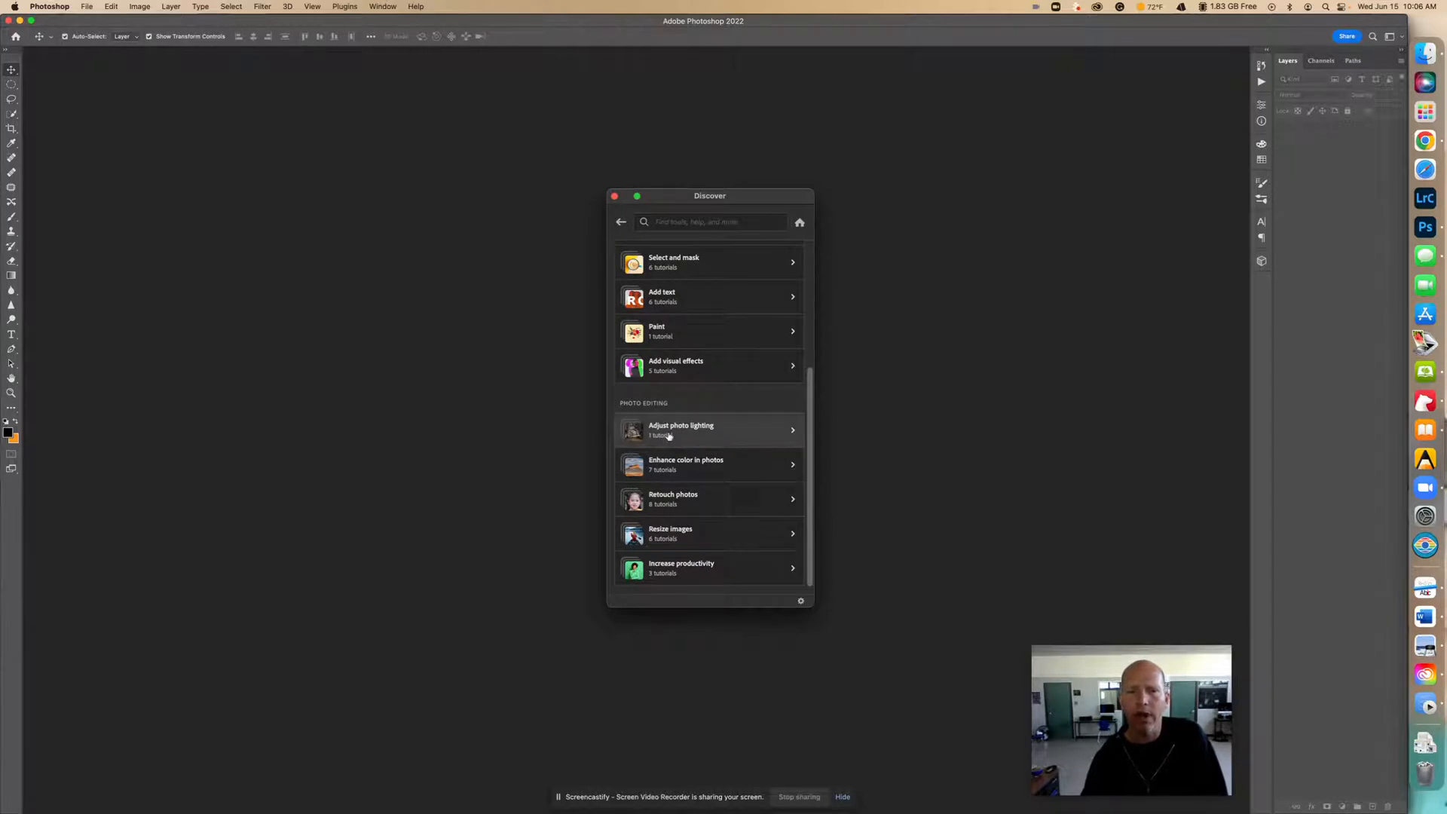
left_click(732, 431)
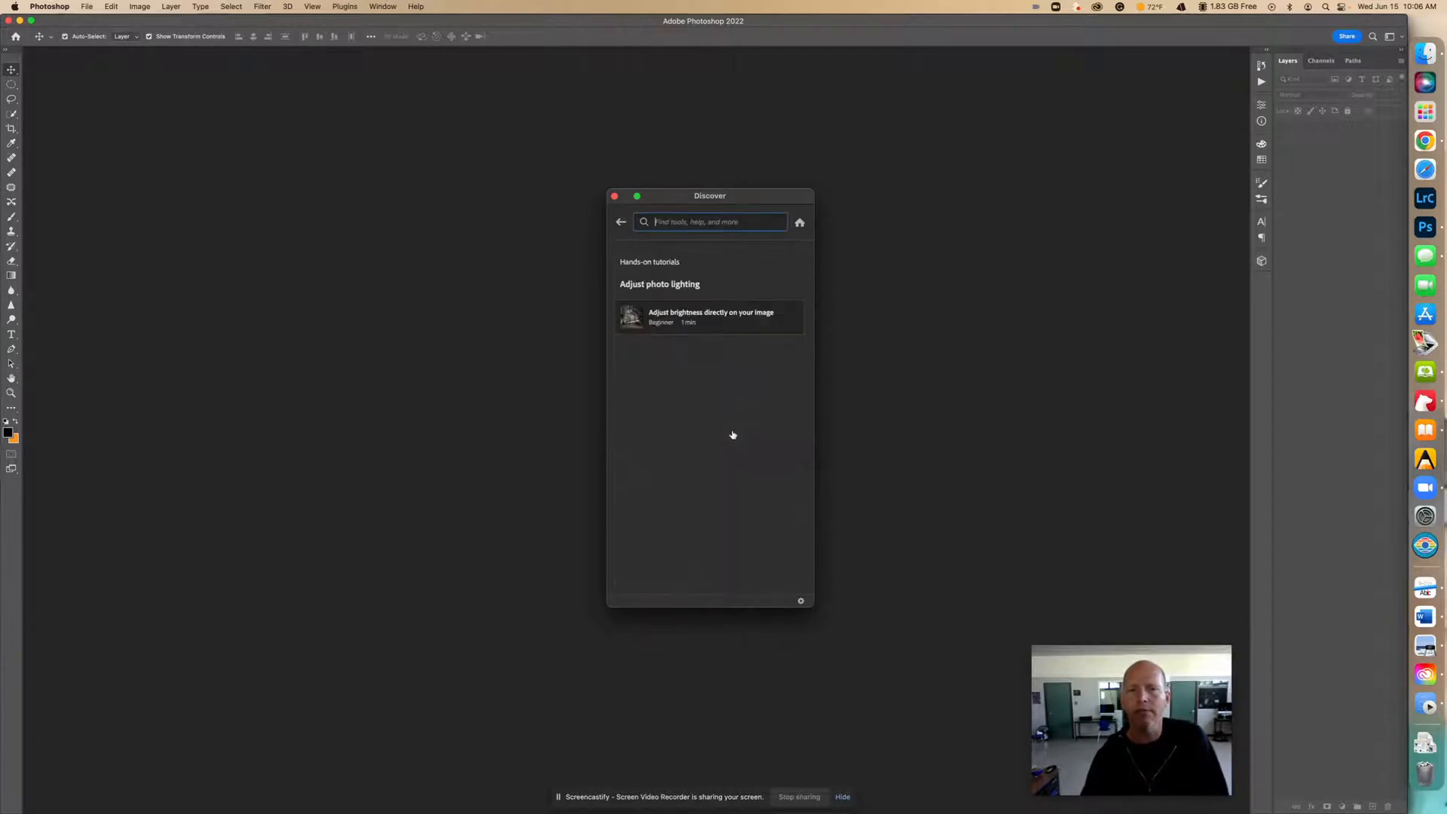
left_click(692, 318)
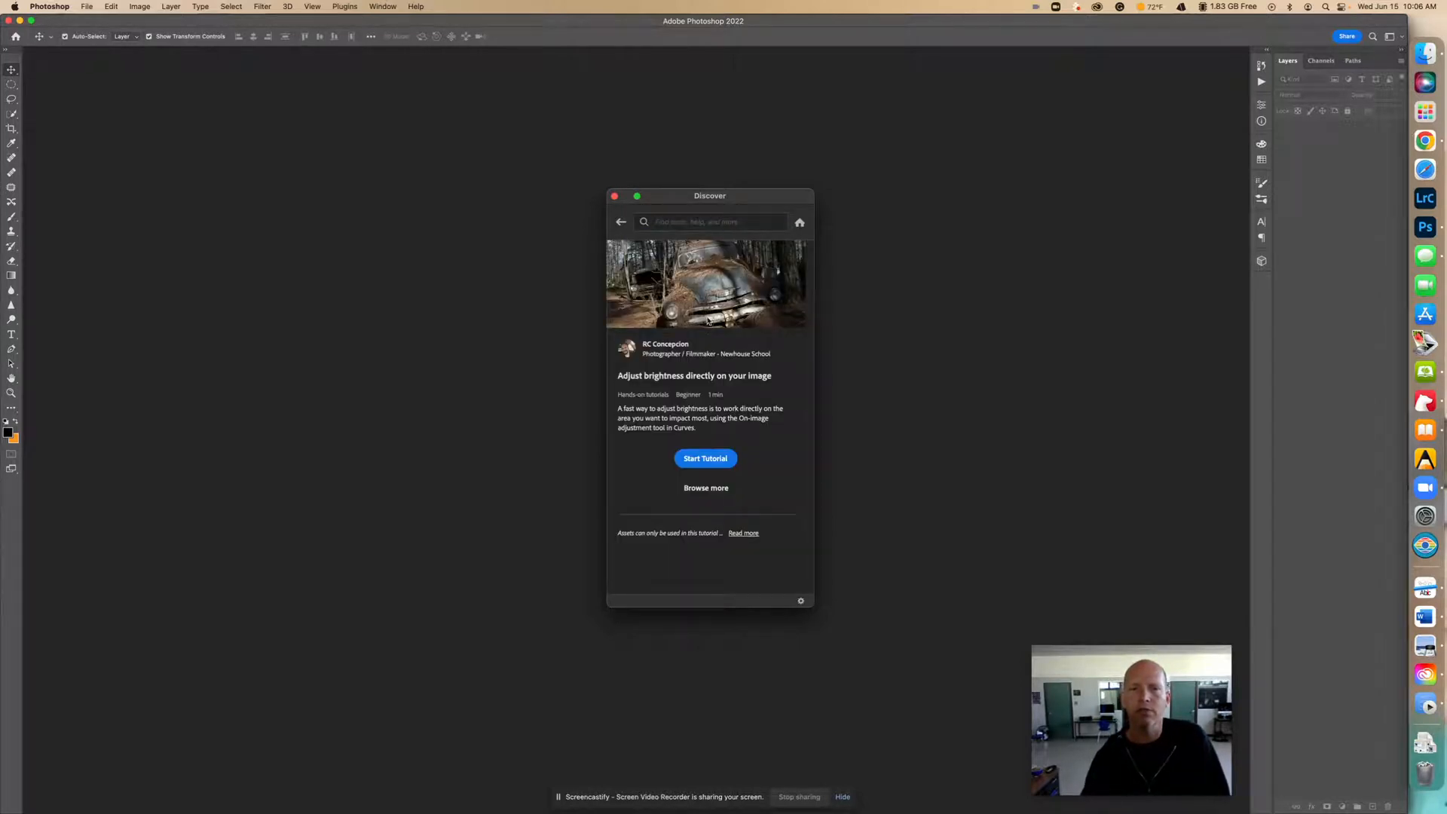
left_click(707, 462)
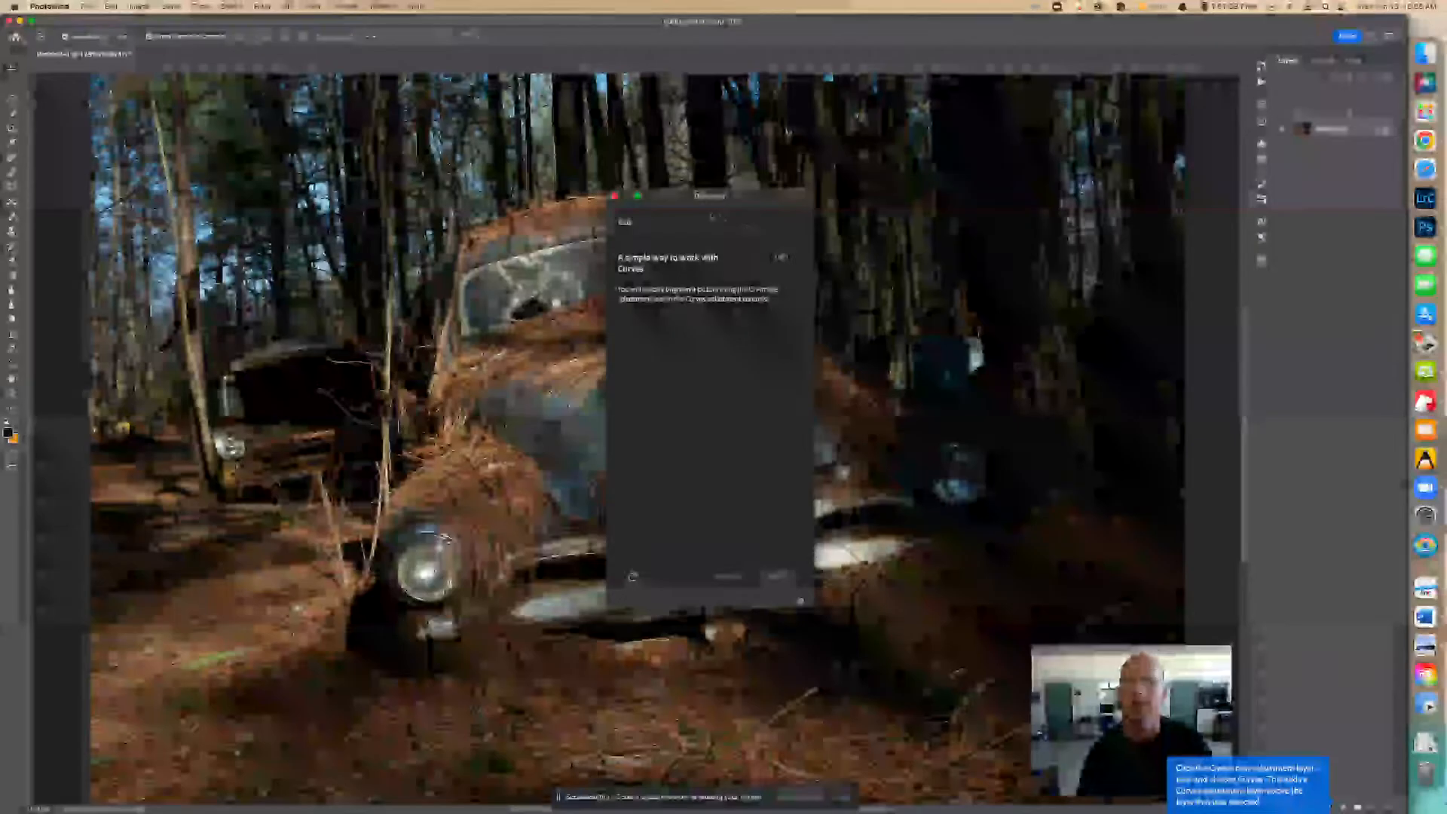
Move the tutorial guide beside the panels, shrink it, and view the photo at 100%
left_click_drag(701, 197, 1125, 200)
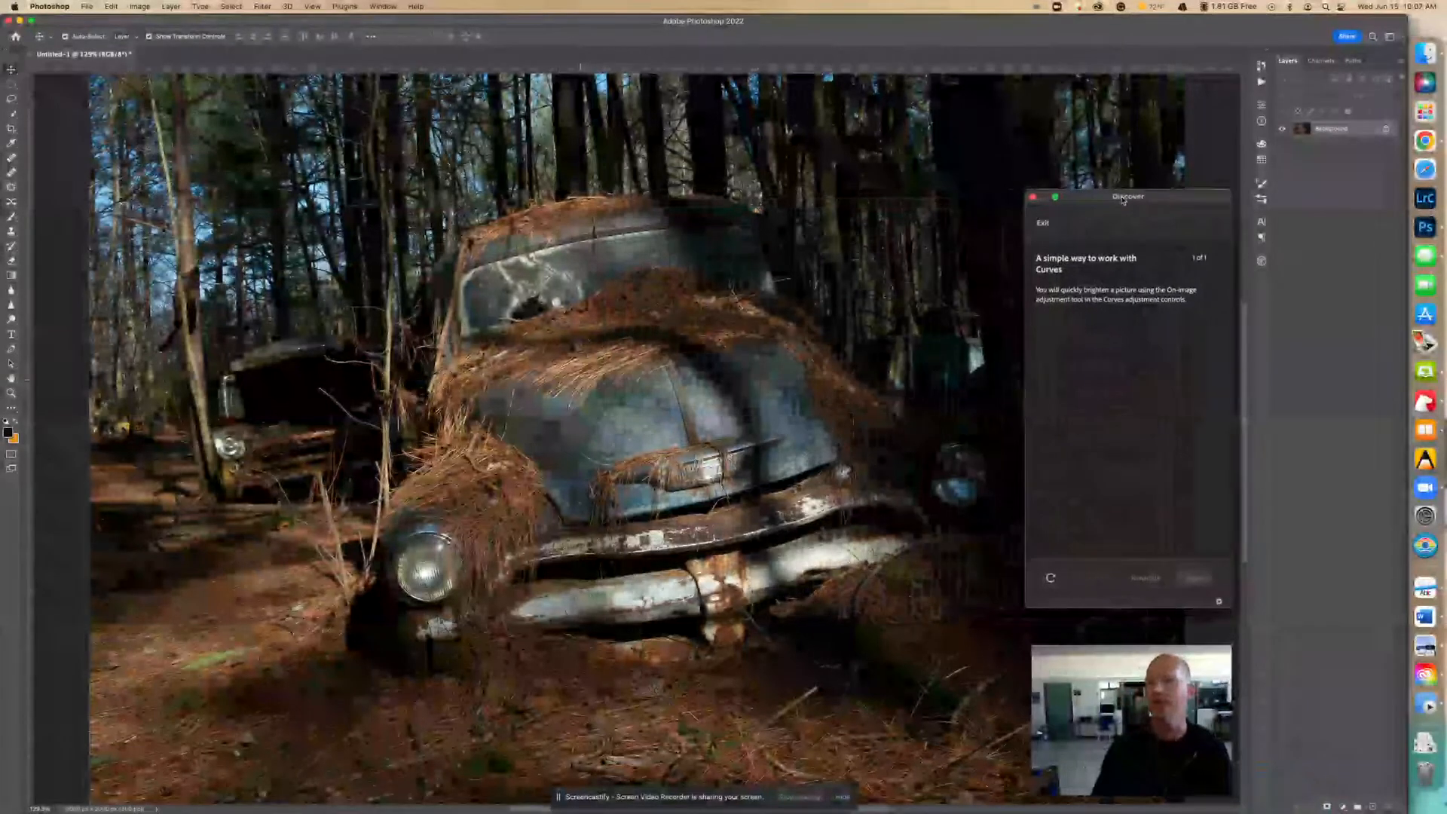
left_click_drag(1027, 190, 1059, 226)
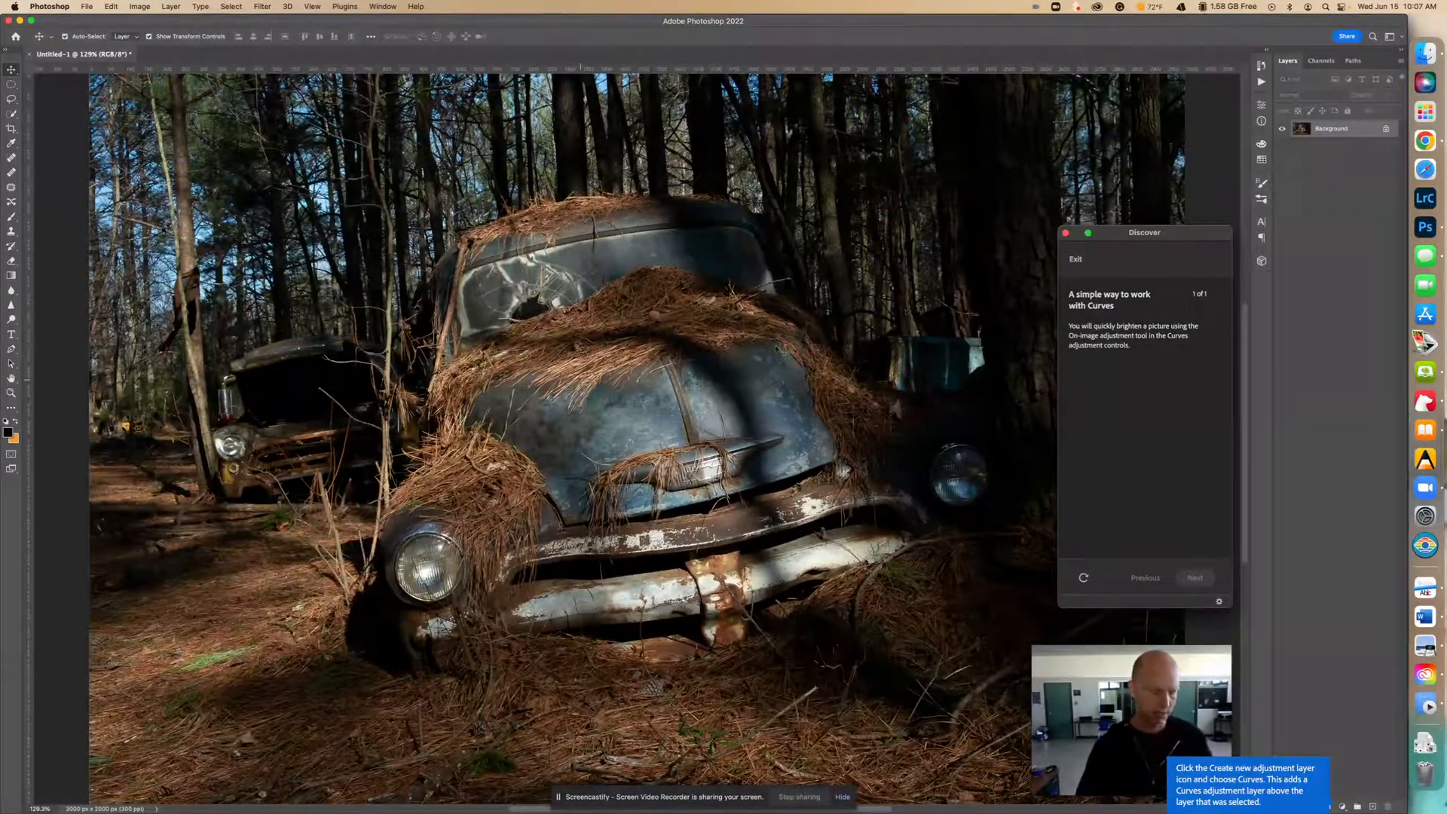
key("super+minus")
scroll(743, 349, "right", 3)
scroll(746, 349, "right", 2)
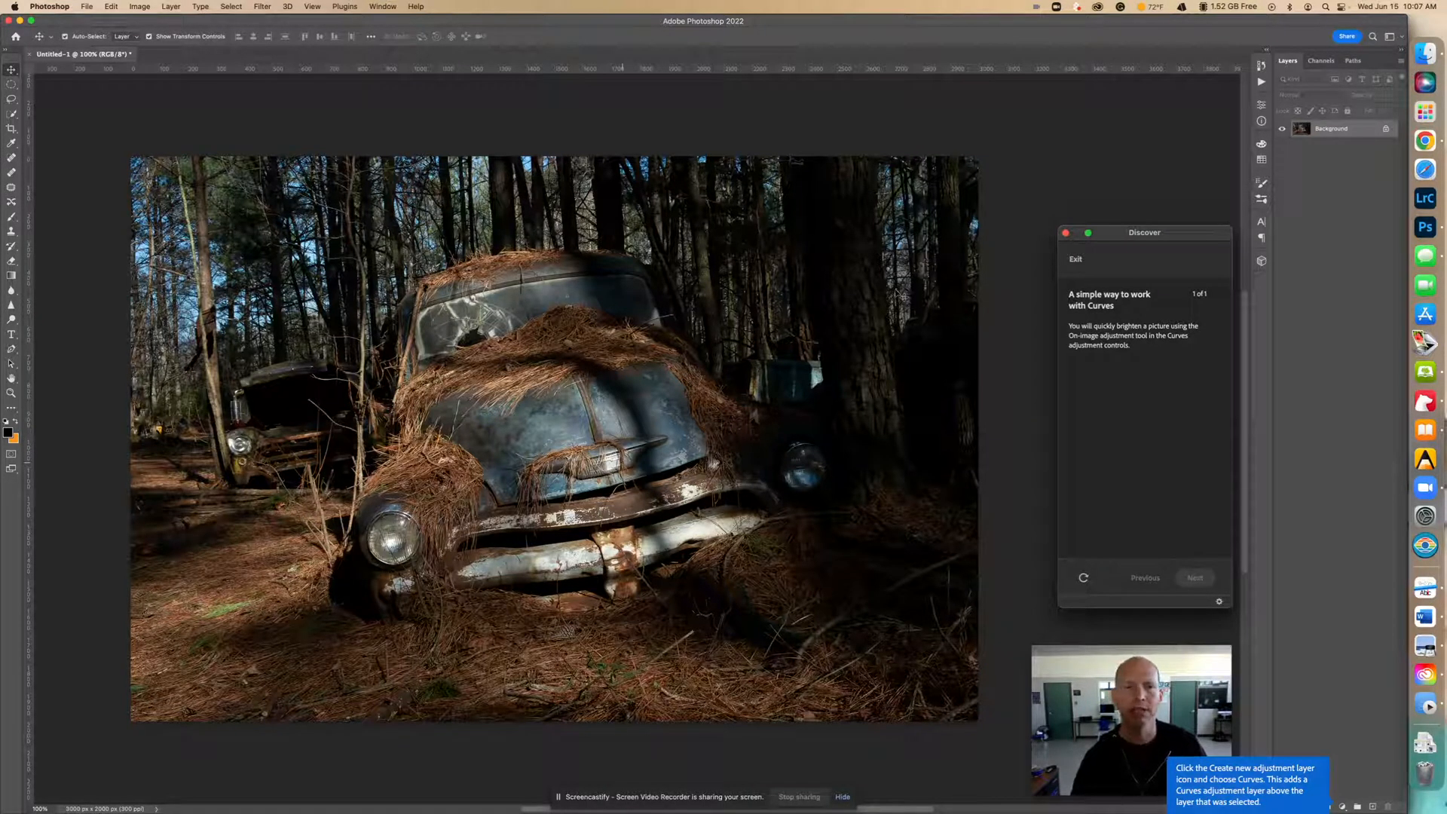
left_click(10, 393)
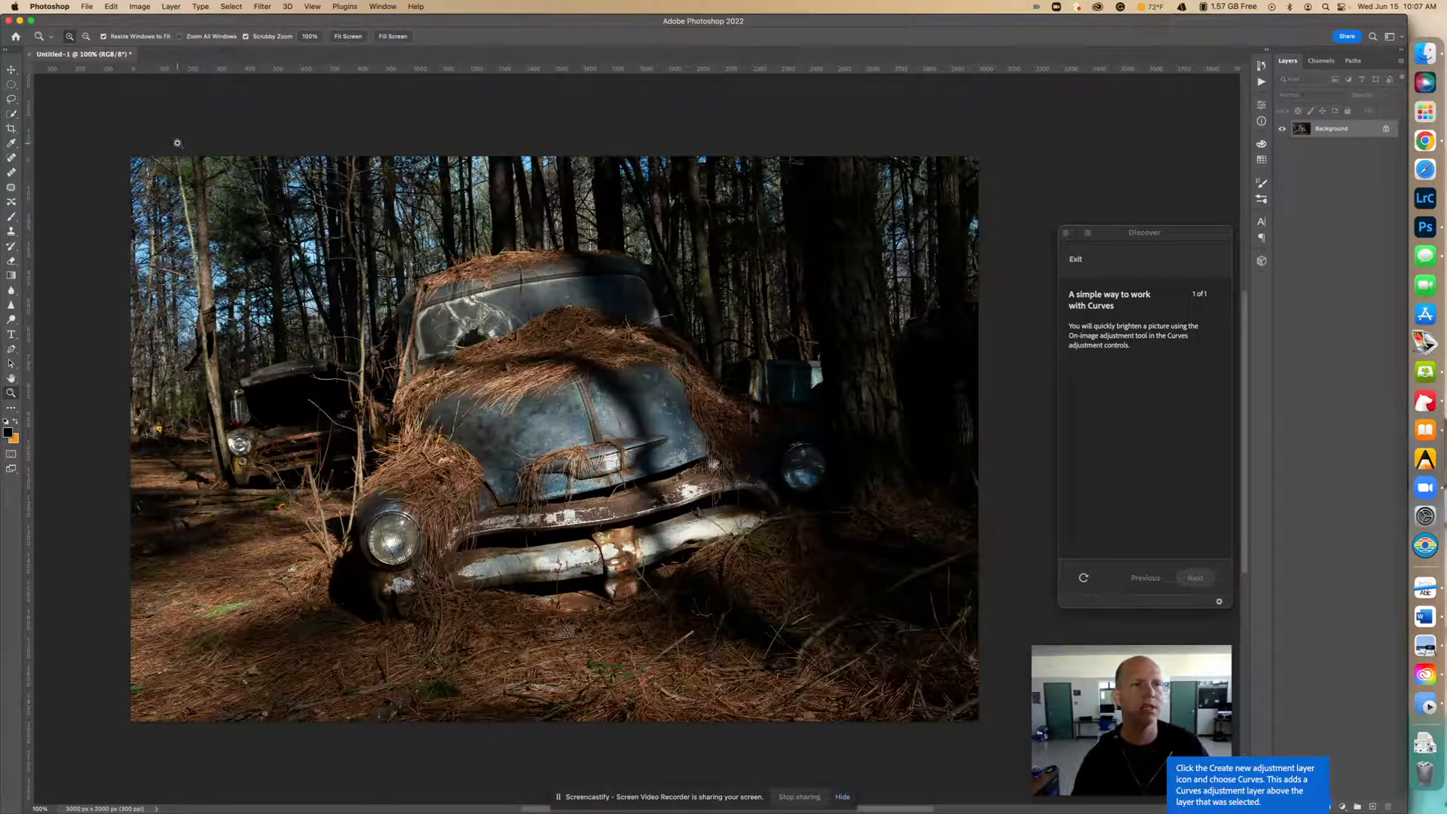
left_click(247, 234)
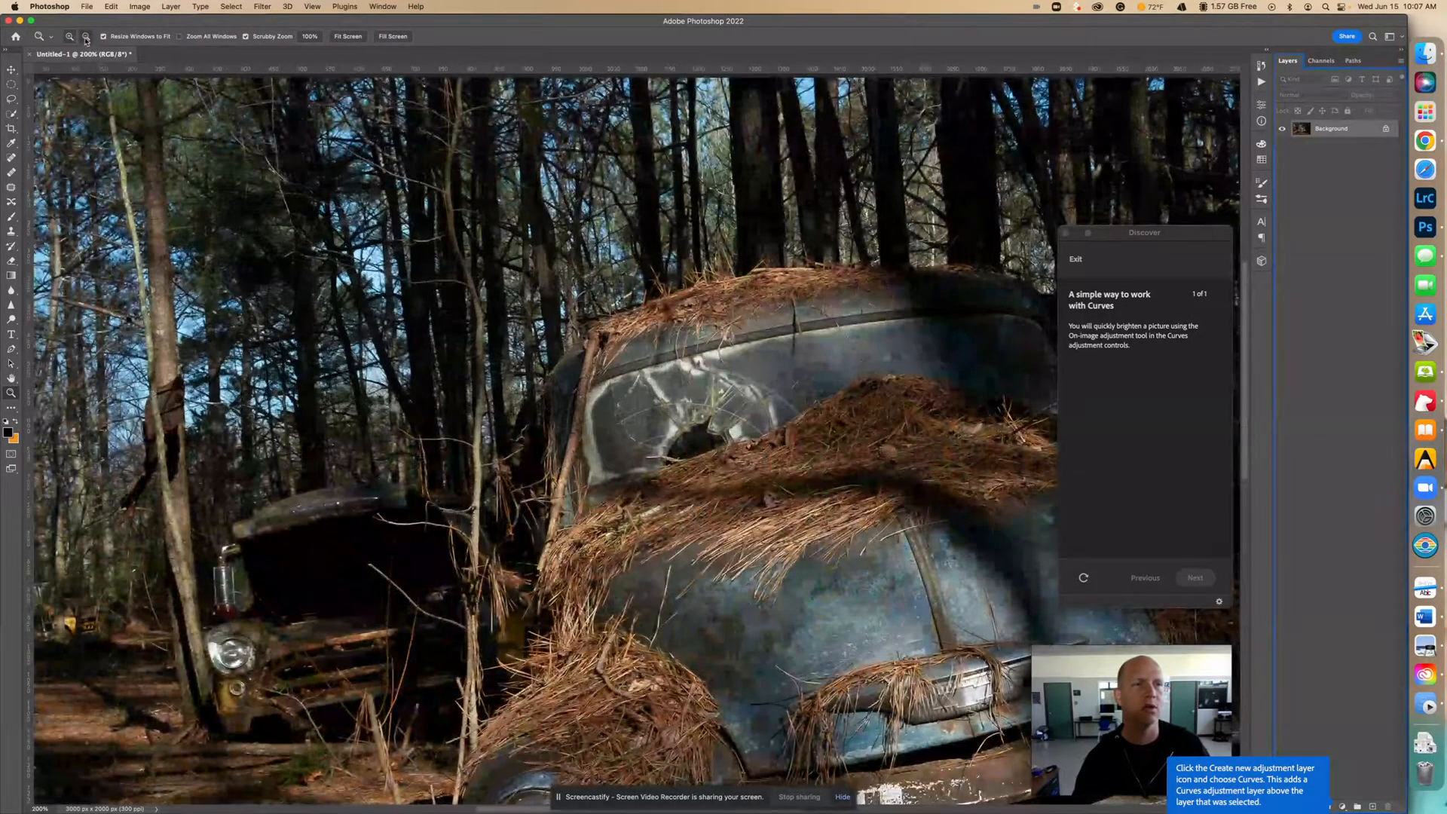
left_click(362, 310, "alt")
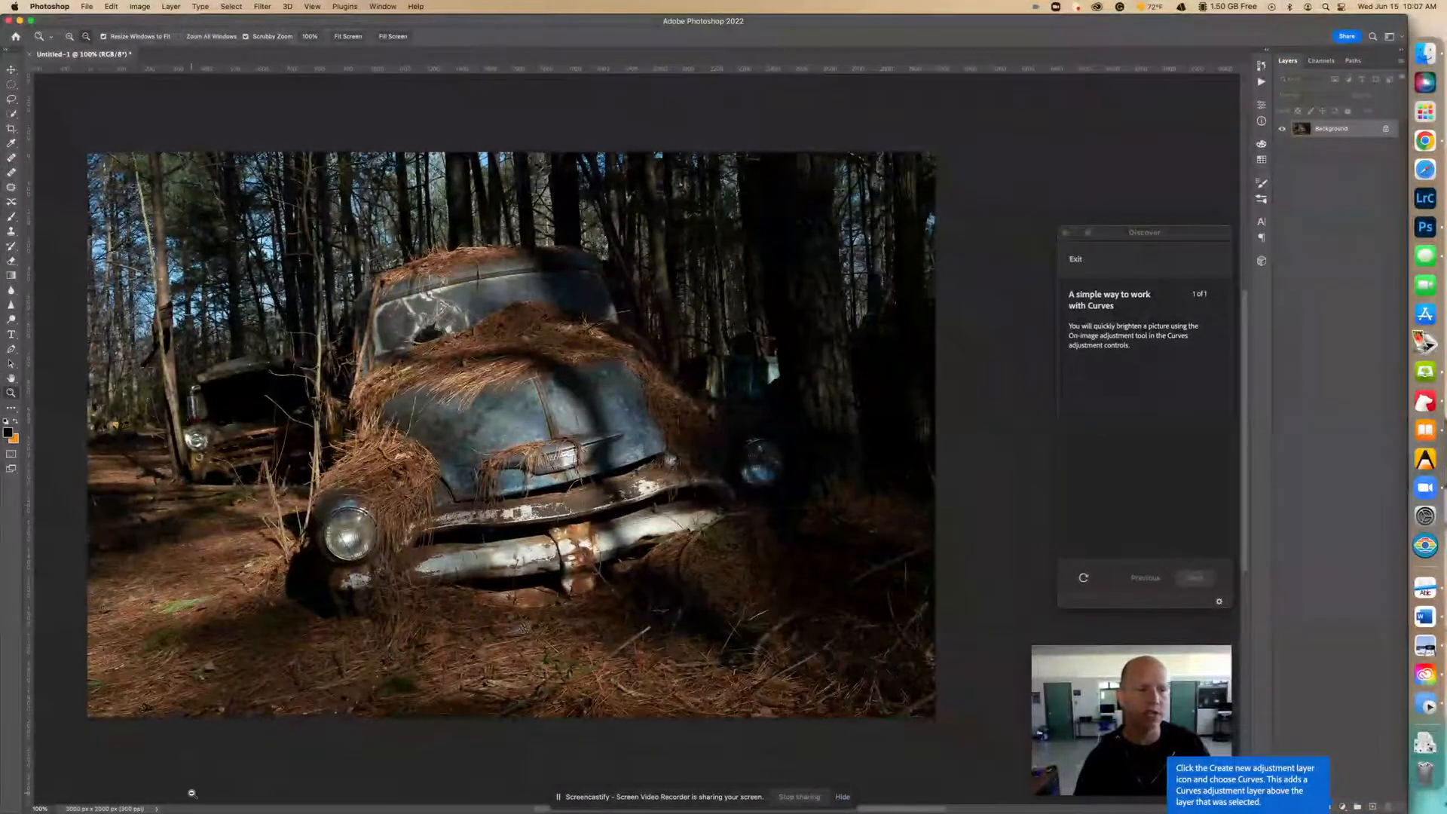
left_click(44, 808)
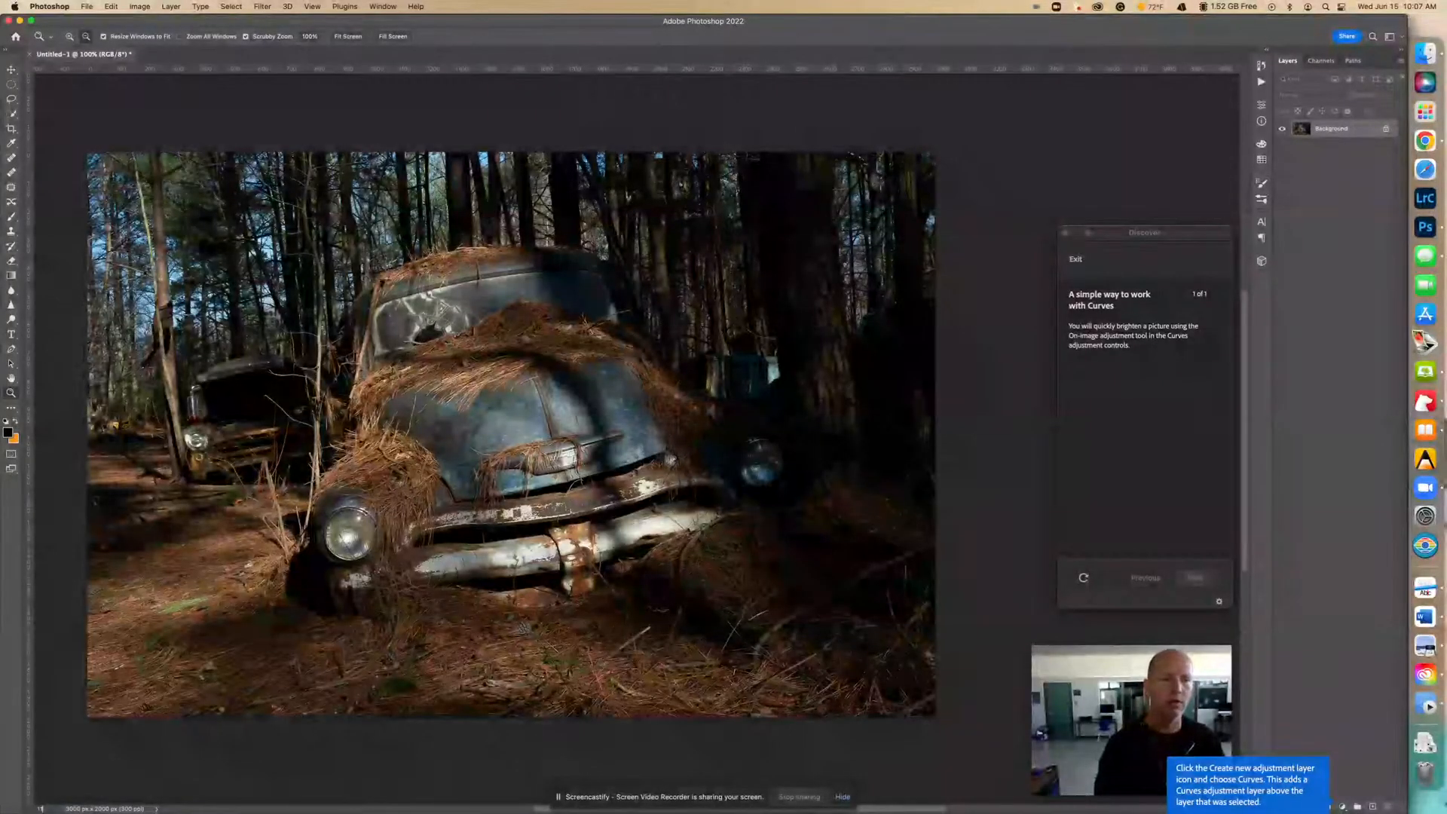
key("Return")
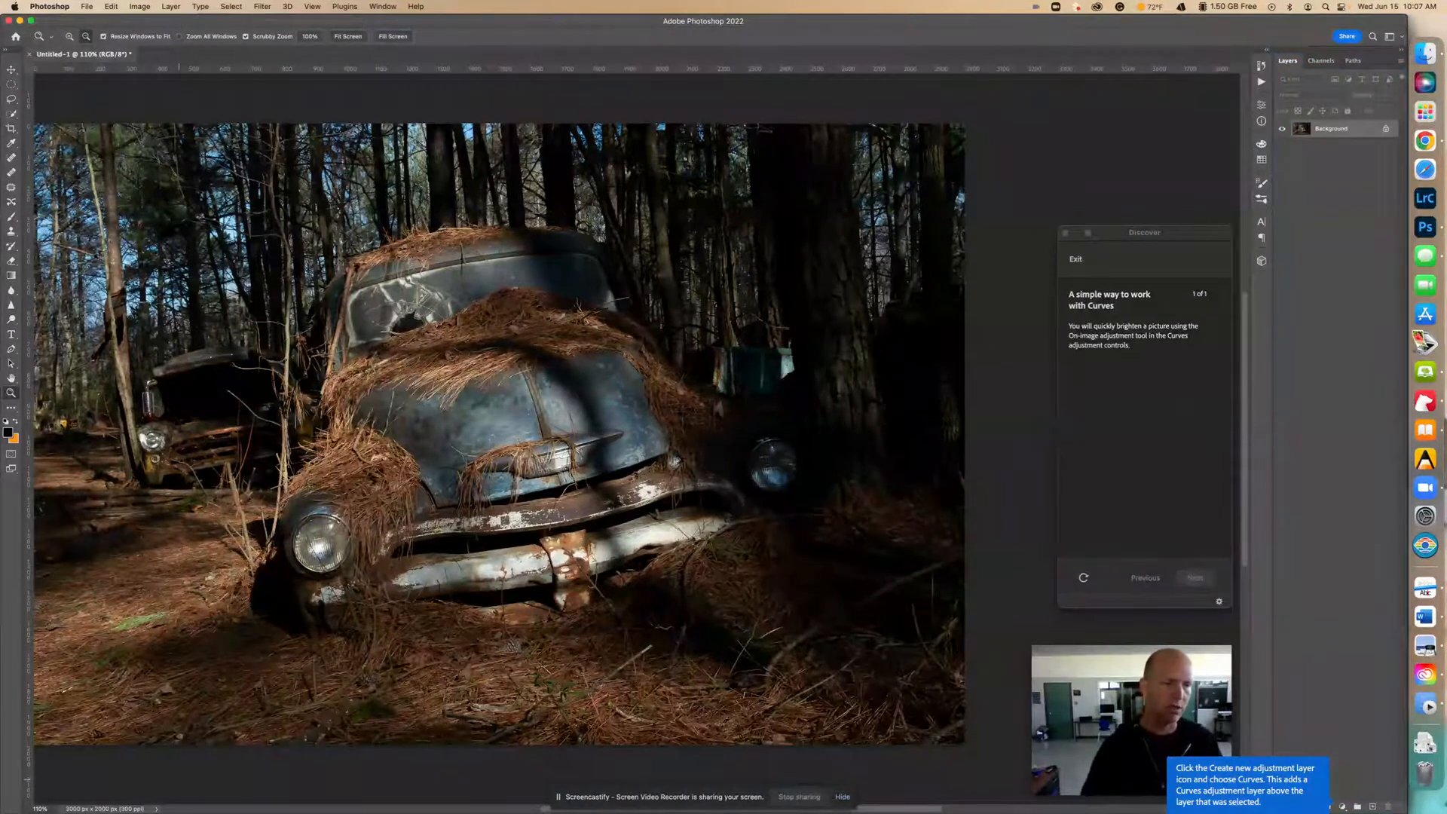
type("115")
key("Return")
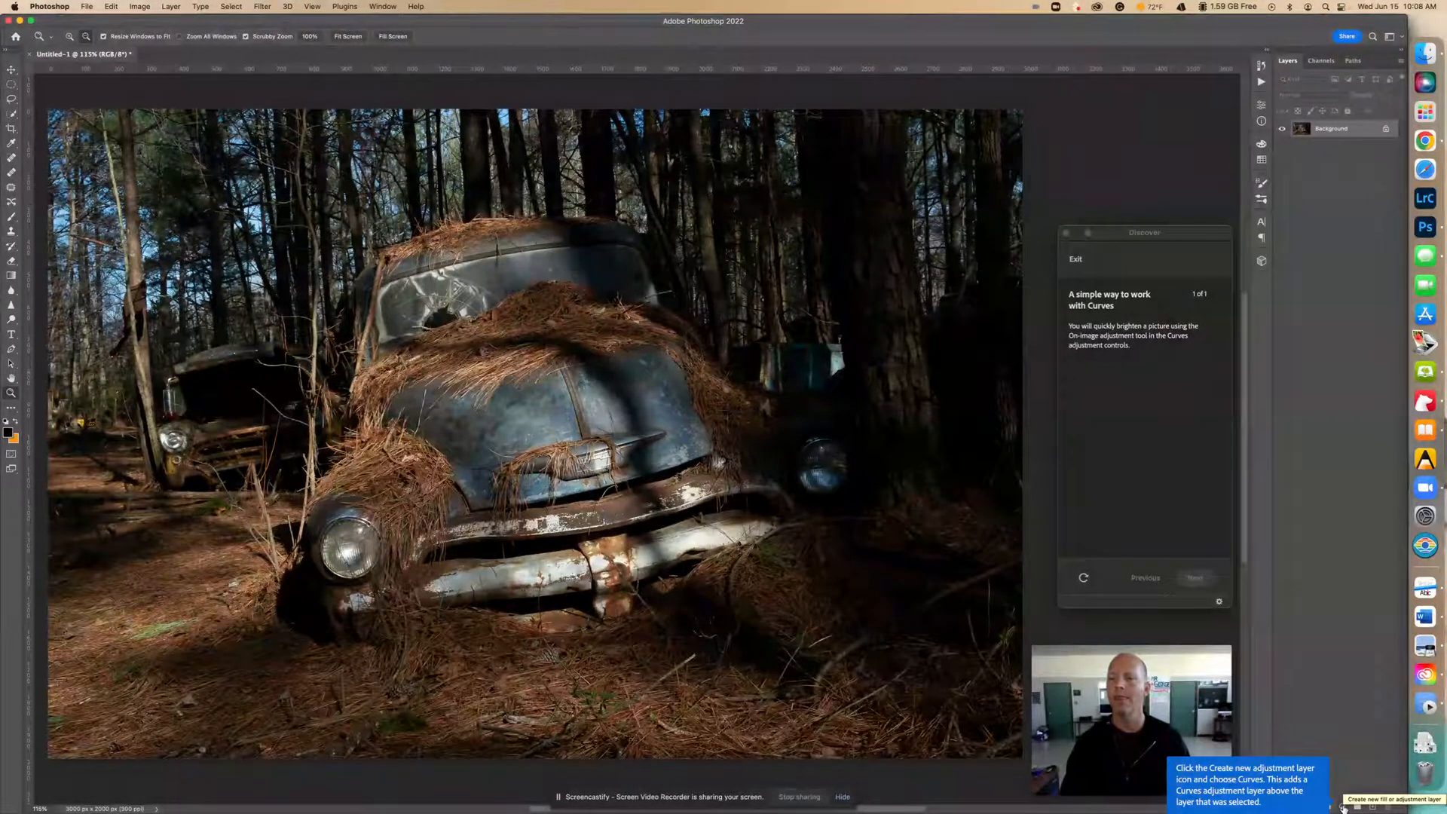
Add a Curves 1 adjustment layer above Background and move the tutorial guide off its properties
left_click(1342, 806)
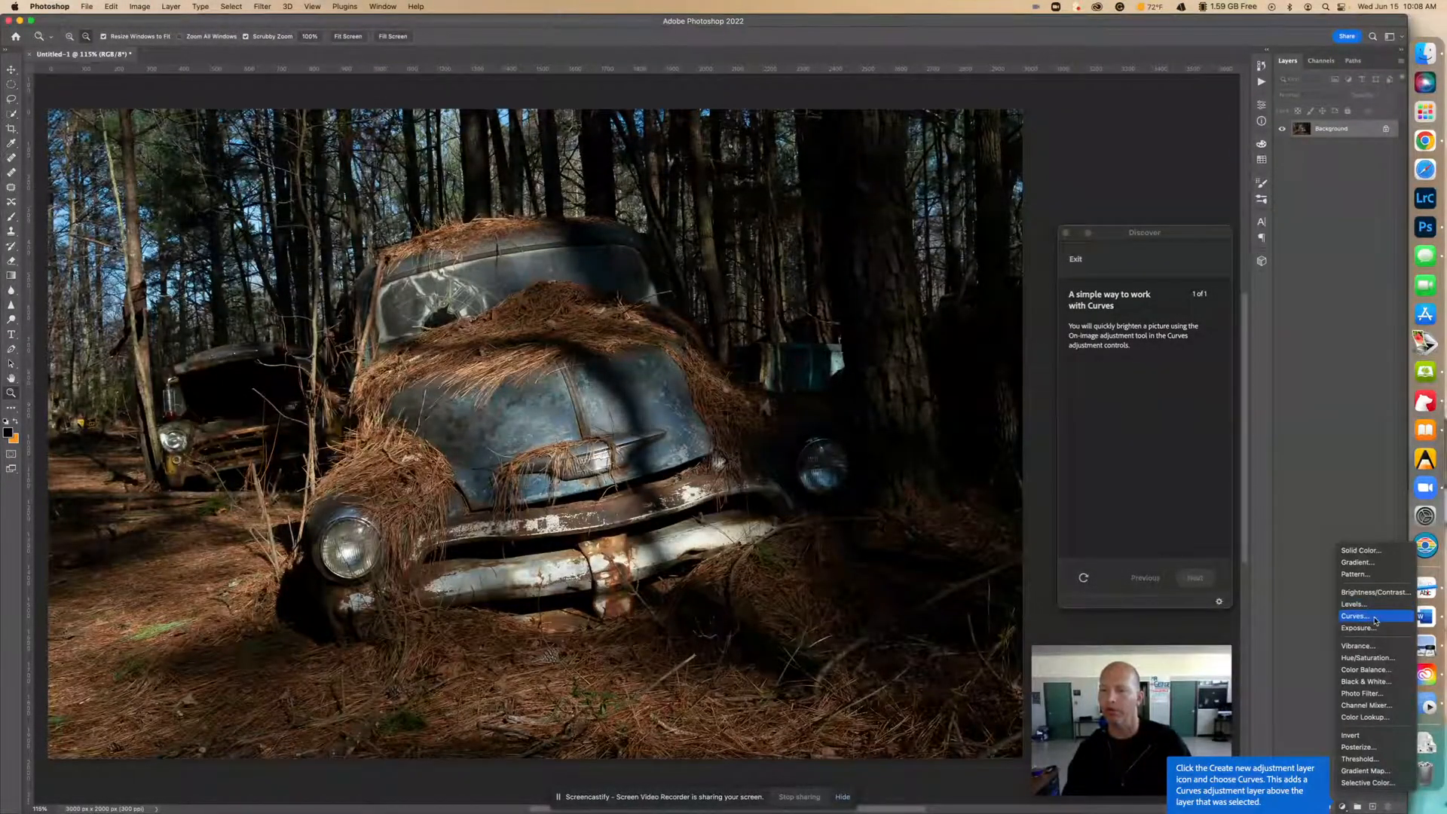
left_click(1376, 620)
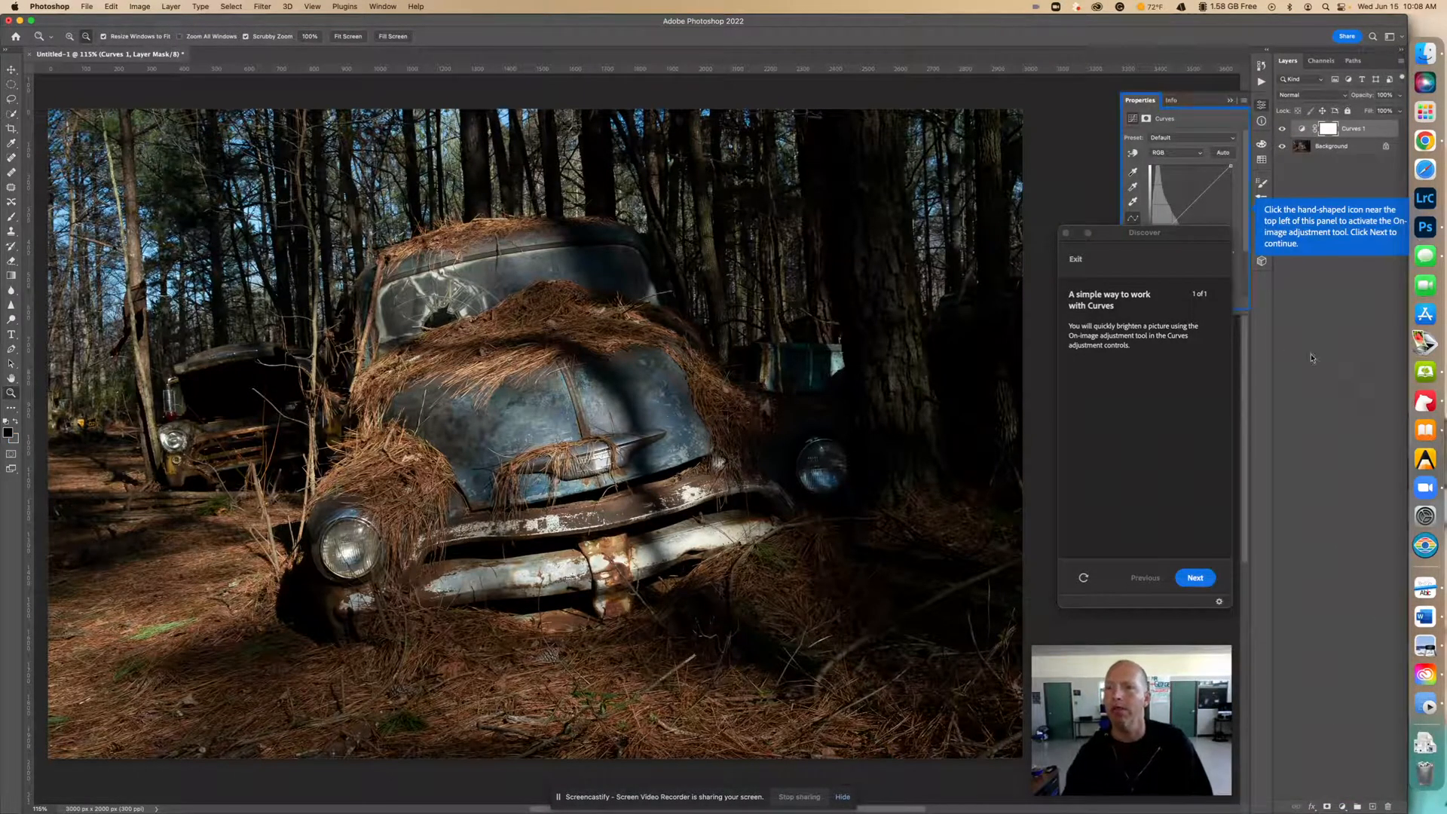
left_click_drag(1163, 238, 1036, 254)
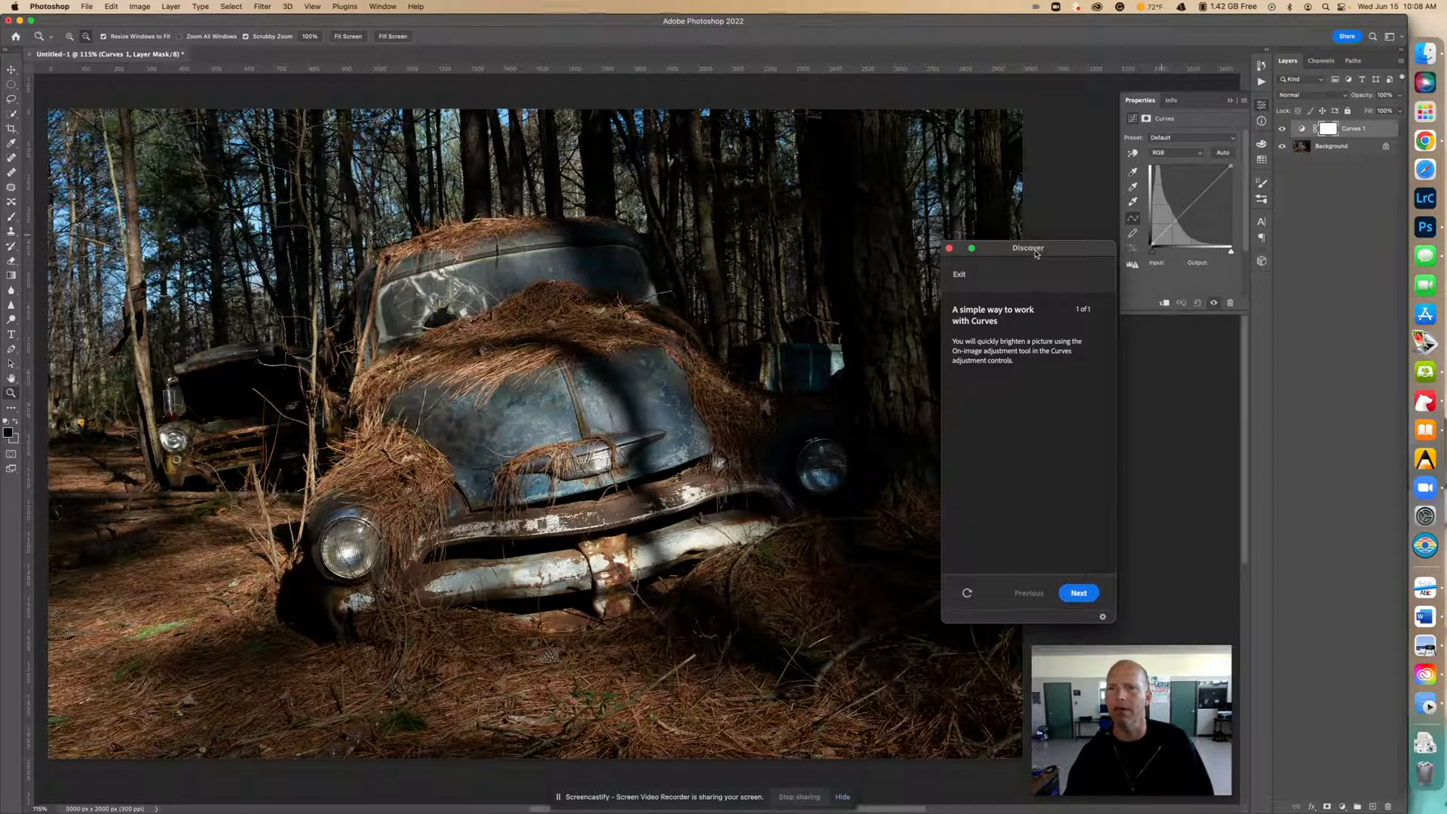
Activate the Curves on-image adjustment tool and advance the tutorial a step
mouse_move(1037, 254)
left_mouse_down()
mouse_move(1056, 264)
mouse_move(1043, 256)
left_mouse_up()
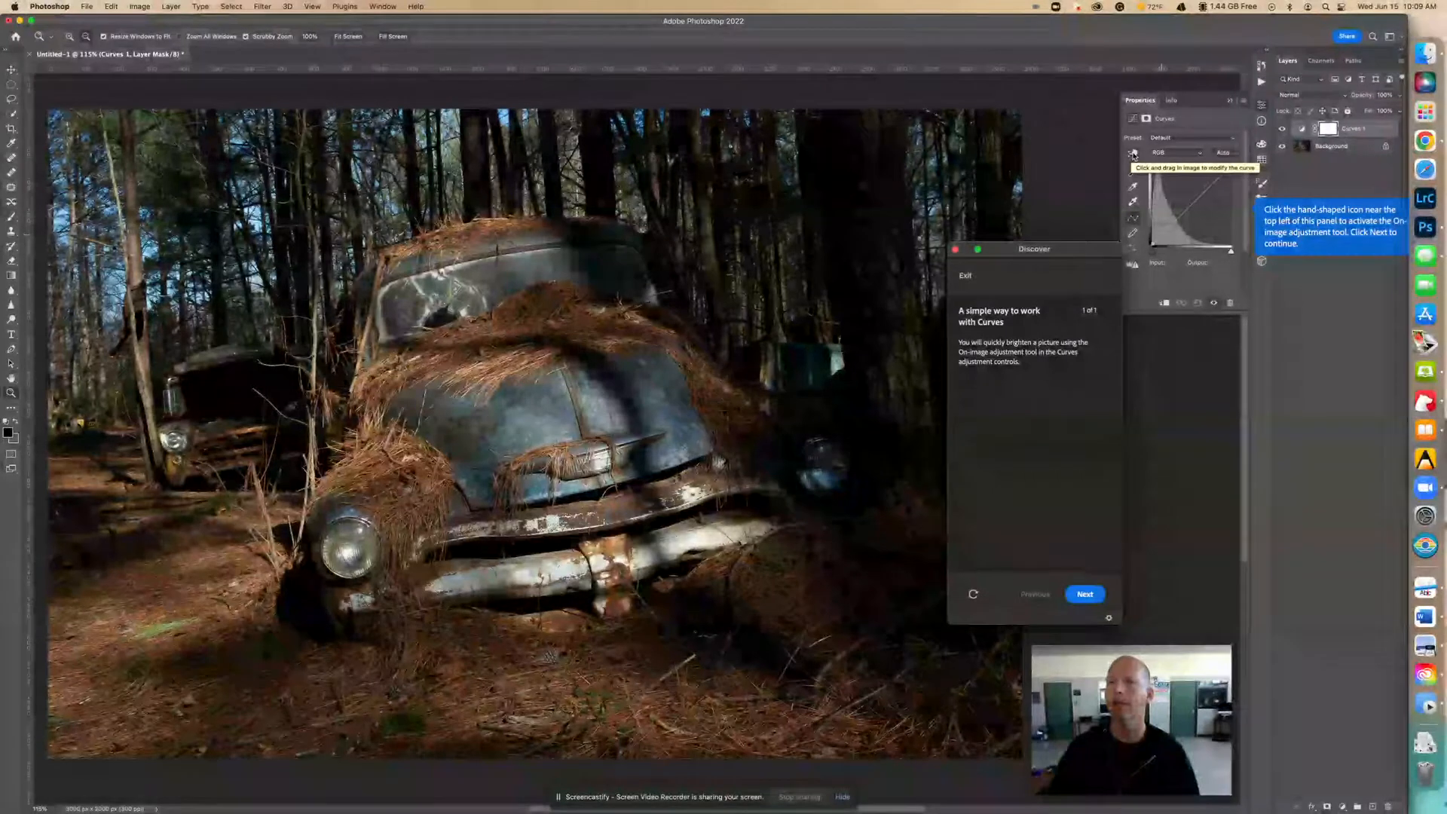
left_click(1133, 156)
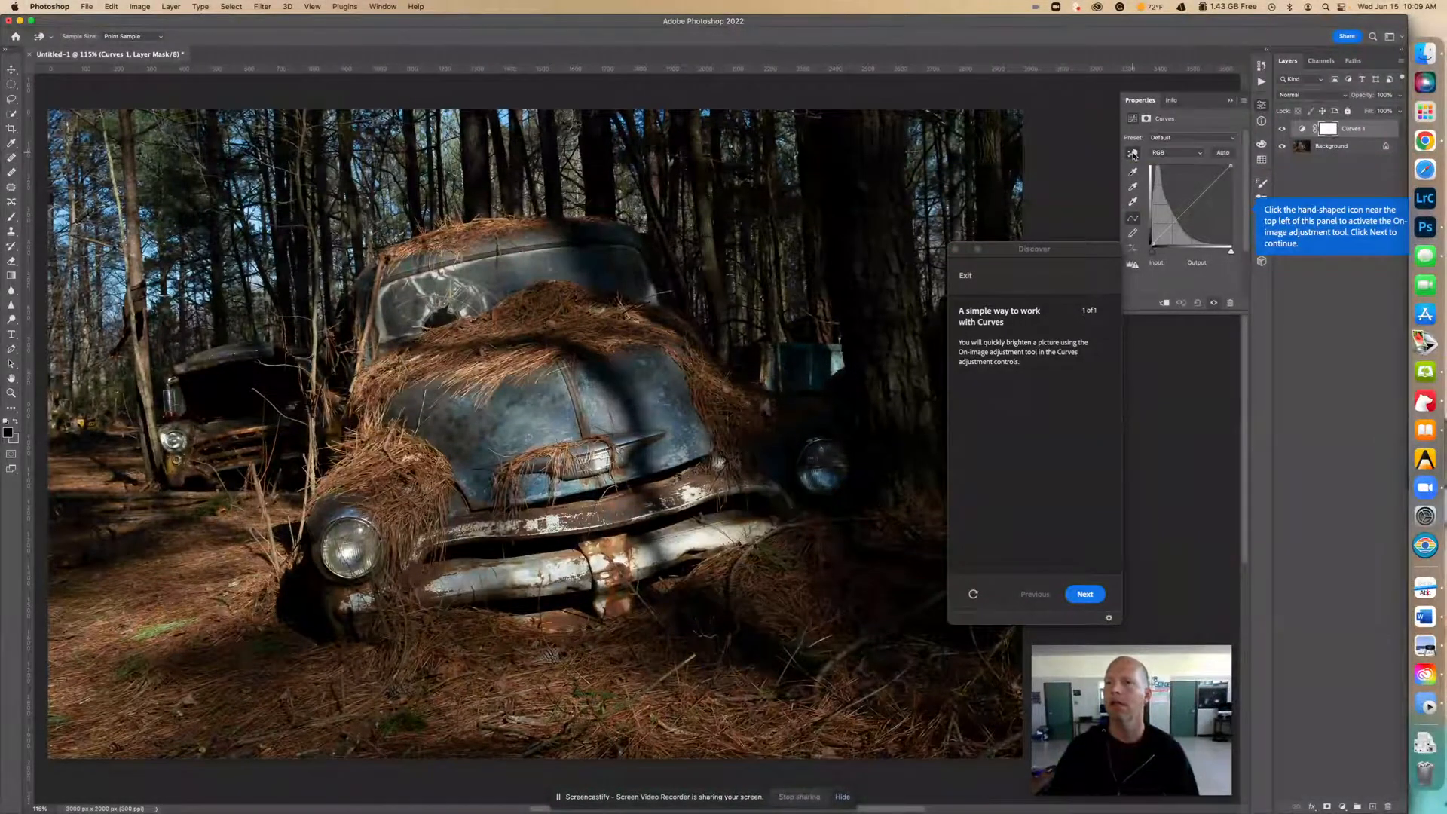
key("z")
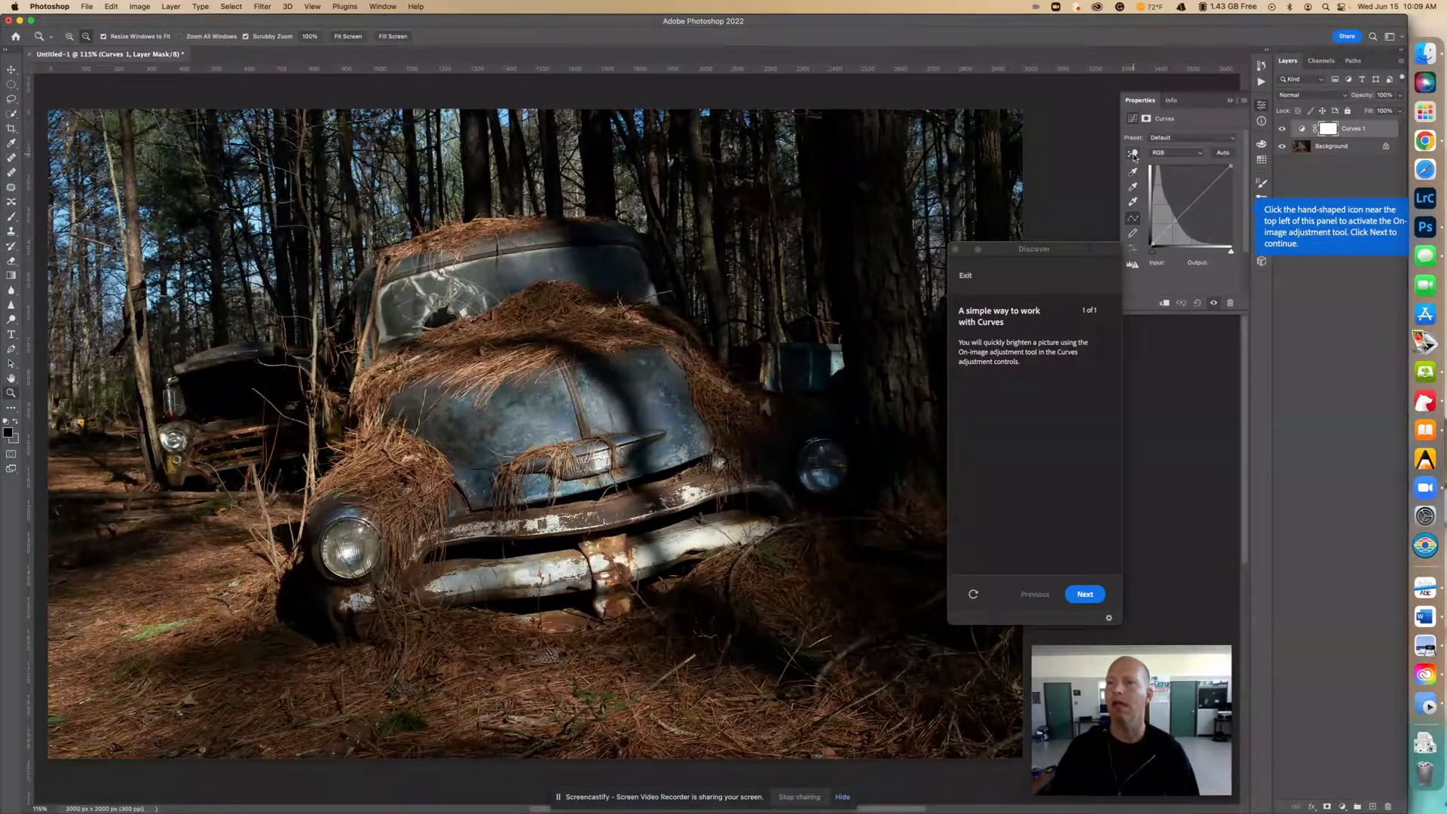
left_click(1133, 155)
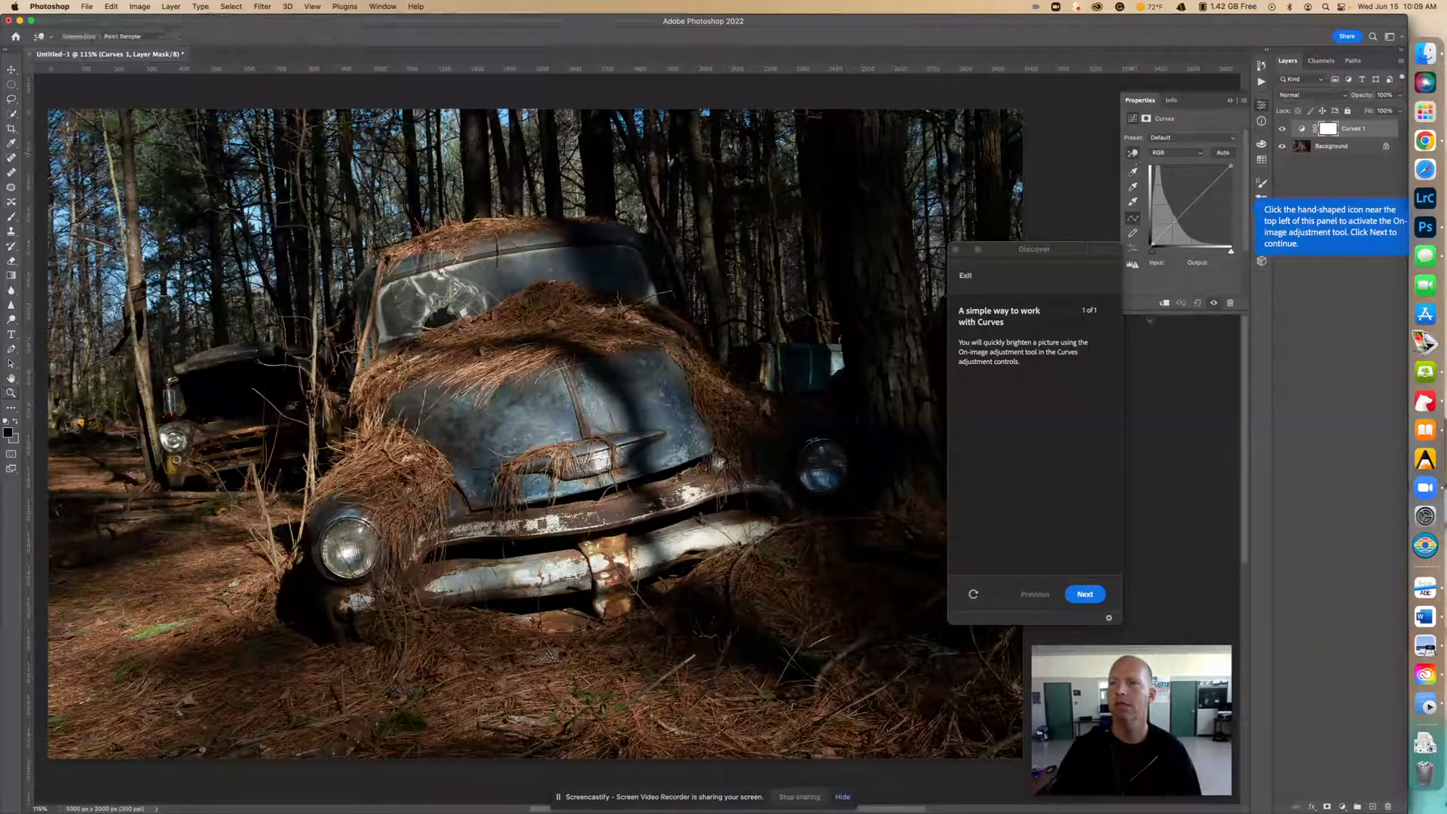
left_click(1086, 596)
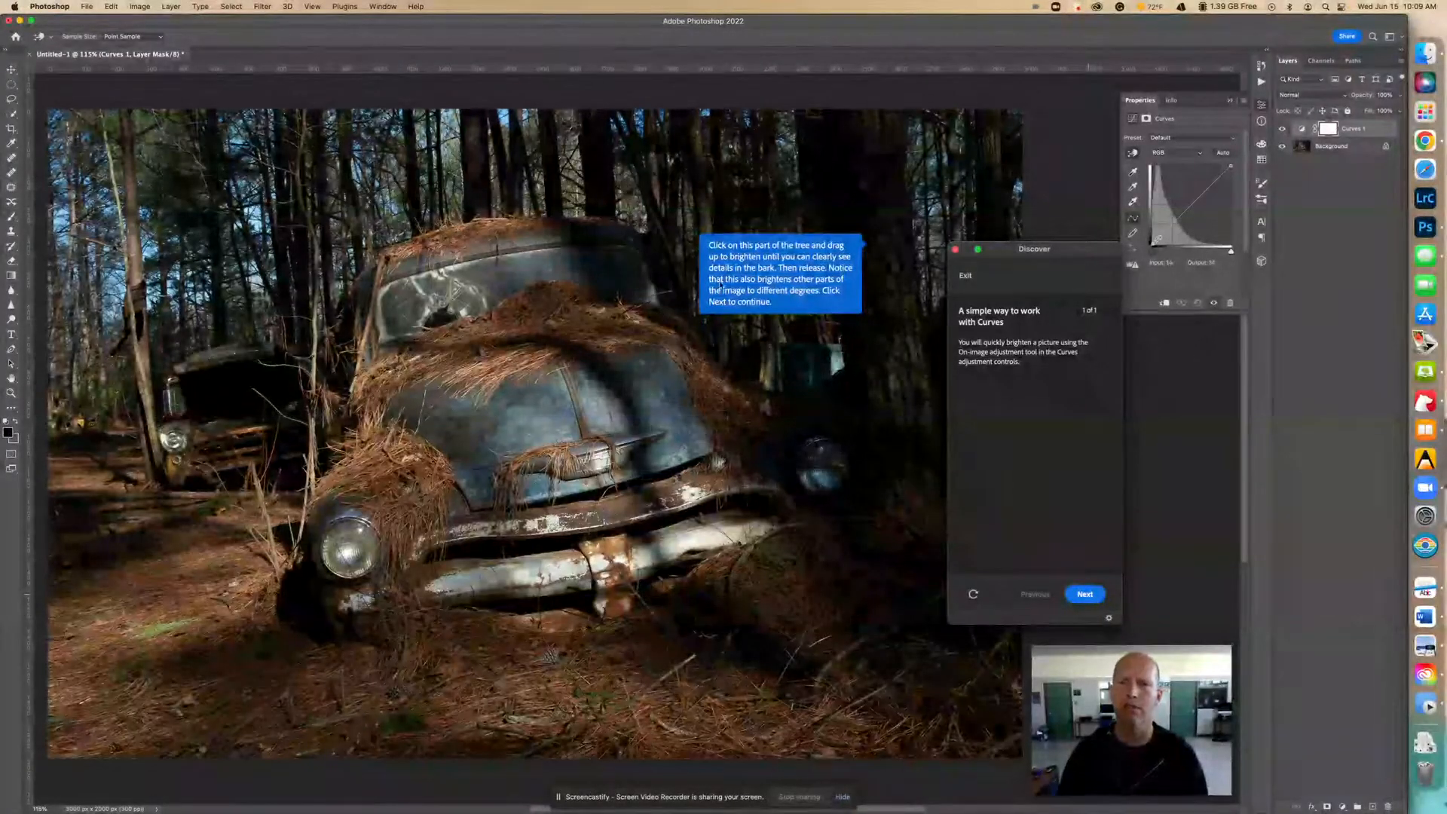
Lift a curve point sampled from the tree trunk to Input 33, Output 68 to brighten the photo
left_click(875, 244)
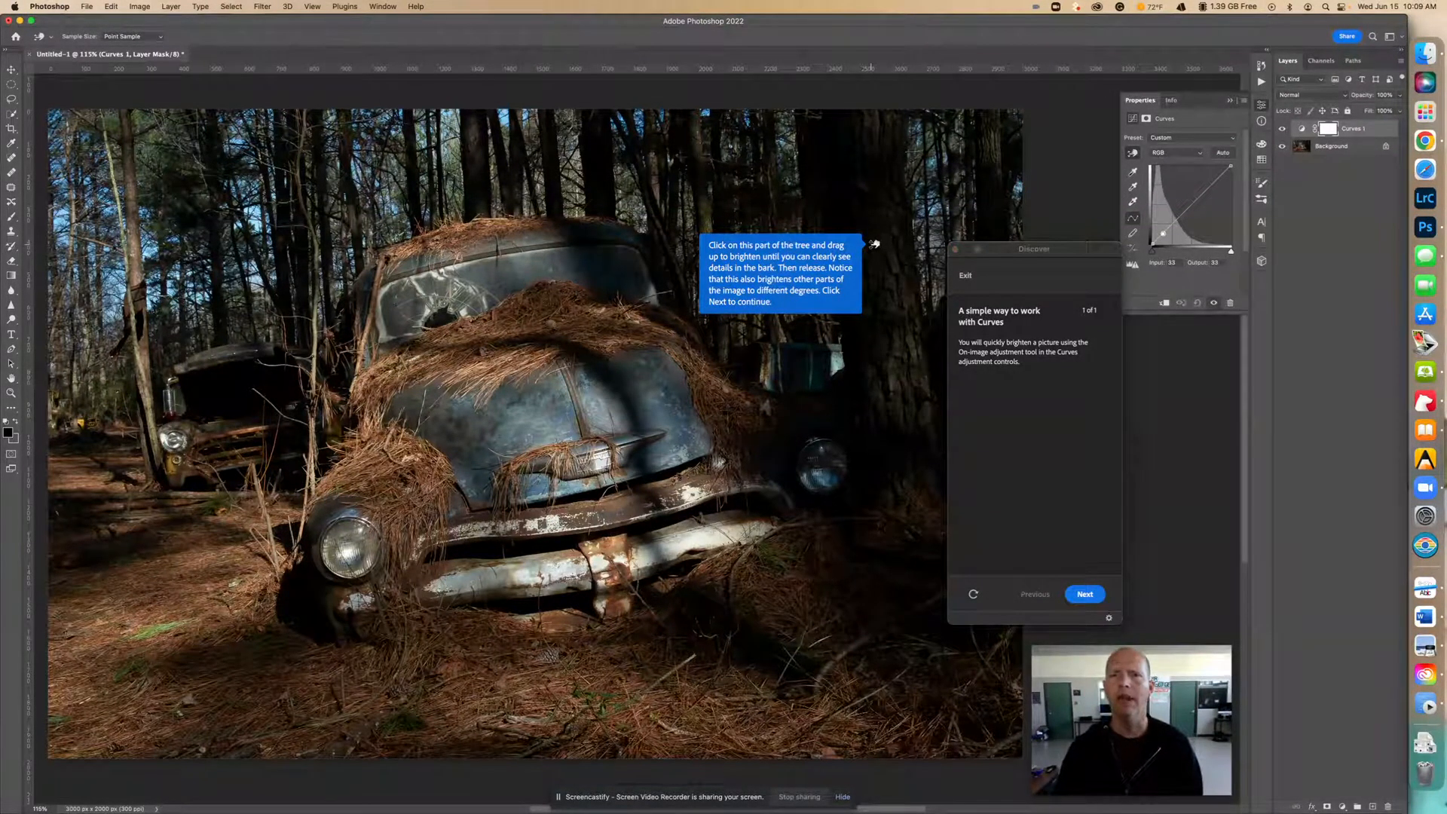
mouse_move(875, 244)
left_mouse_down()
mouse_move(876, 120)
mouse_move(880, 255)
mouse_move(884, 230)
left_mouse_up()
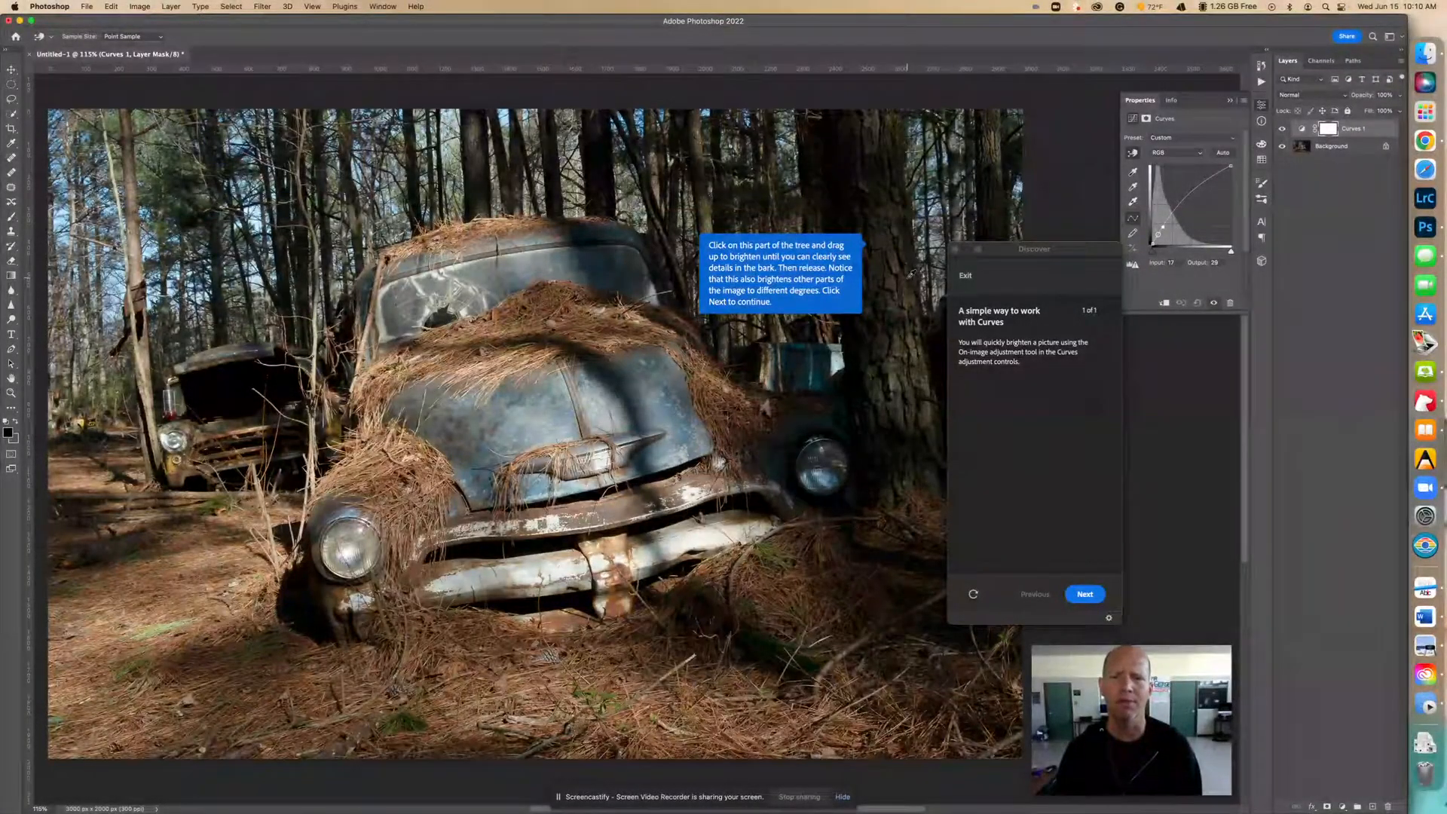
left_click(1083, 596)
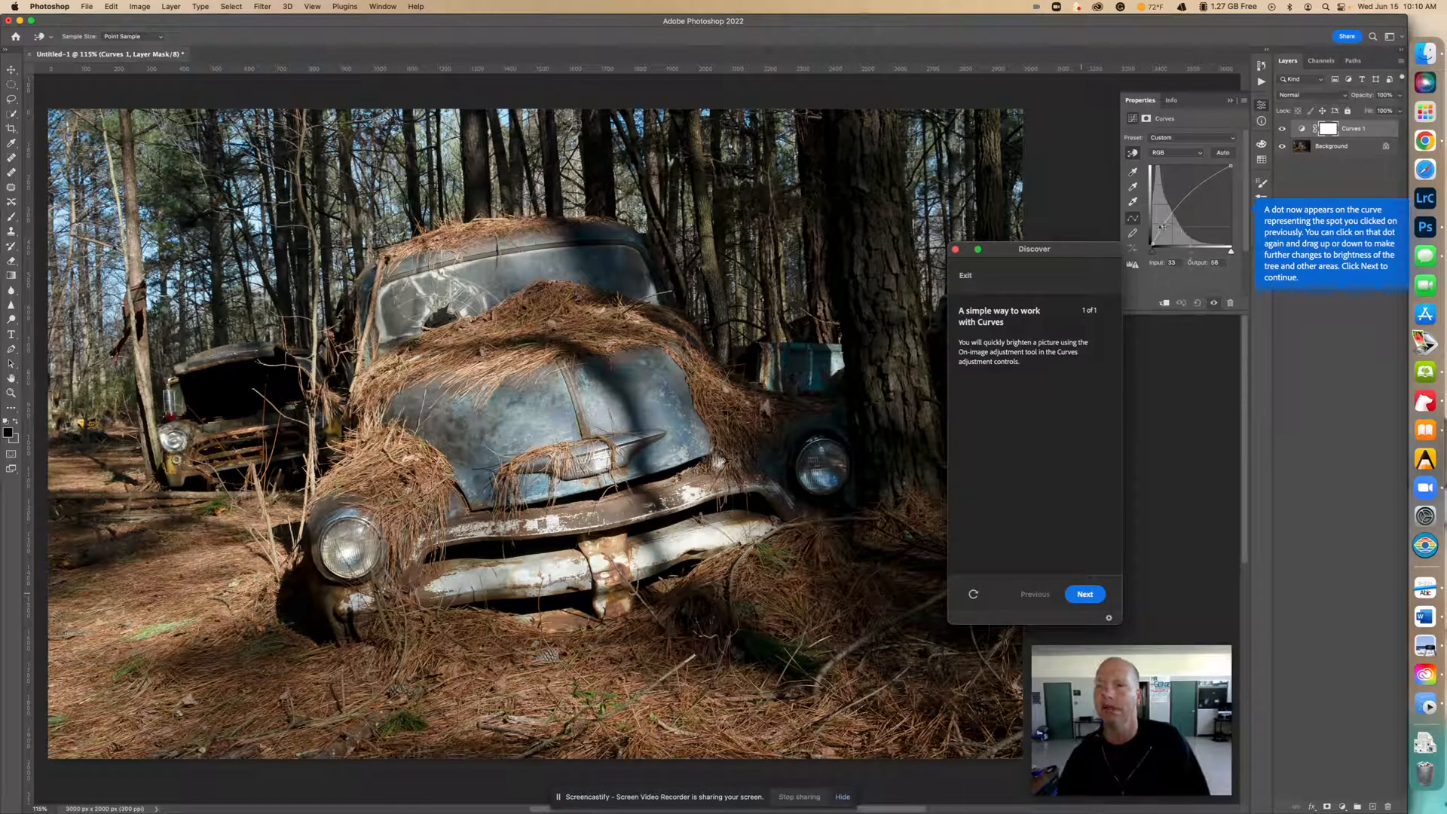
Step through the final tutorial pages to the 'Well done' completion page
left_click(1083, 595)
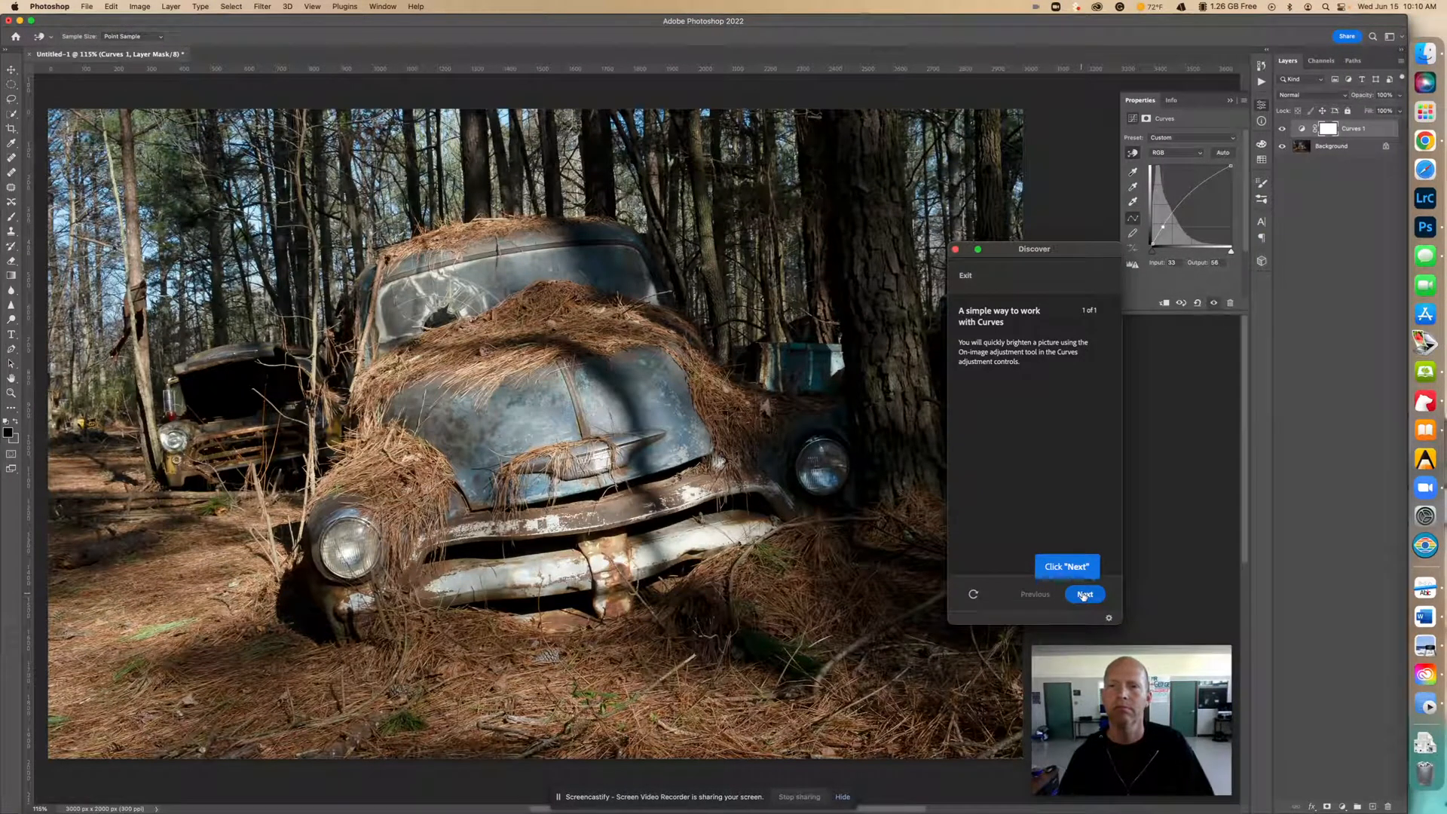
left_click(1083, 595)
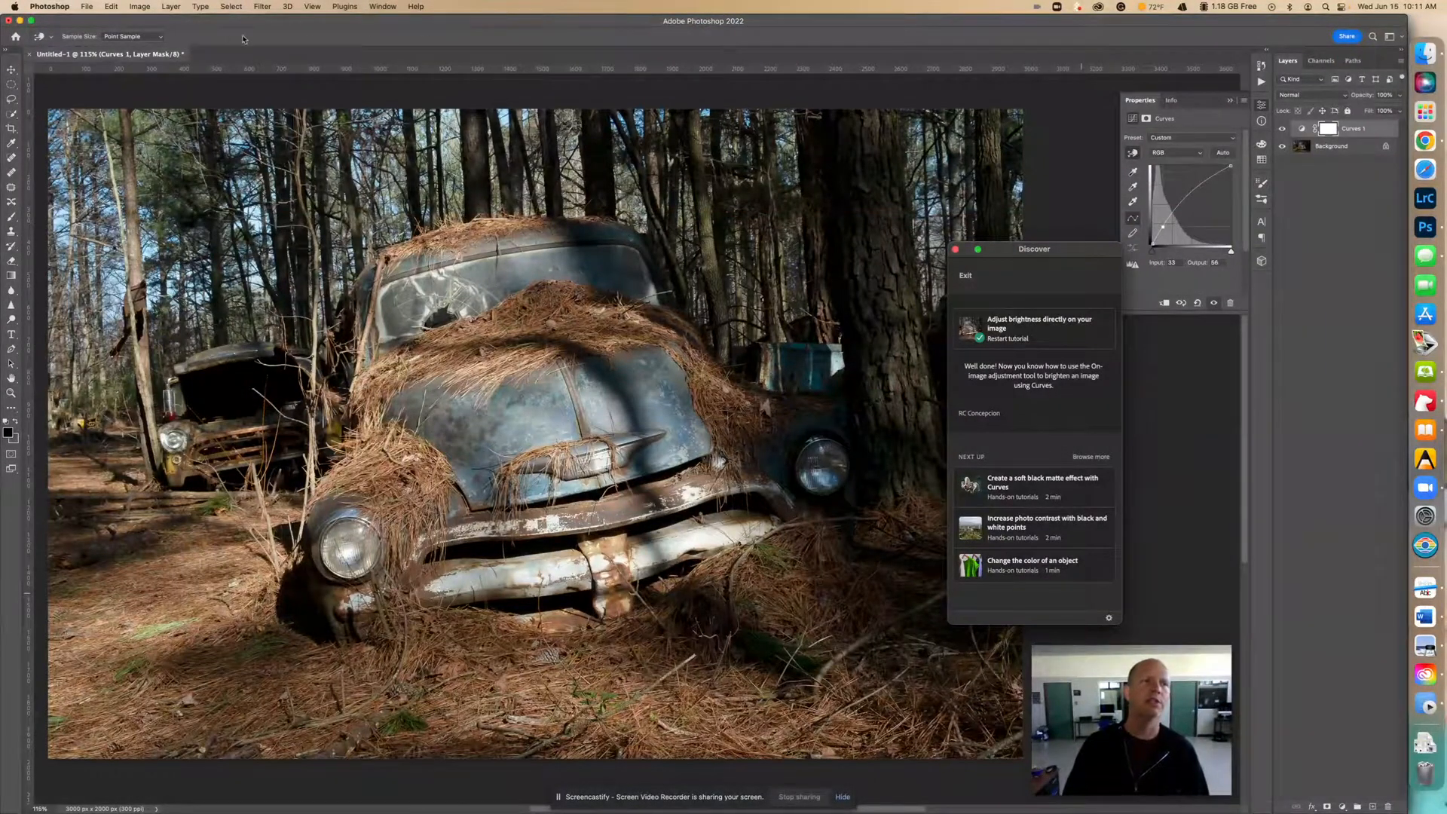
Begin a File > Save a Copy, then cancel it for now
left_click(87, 6)
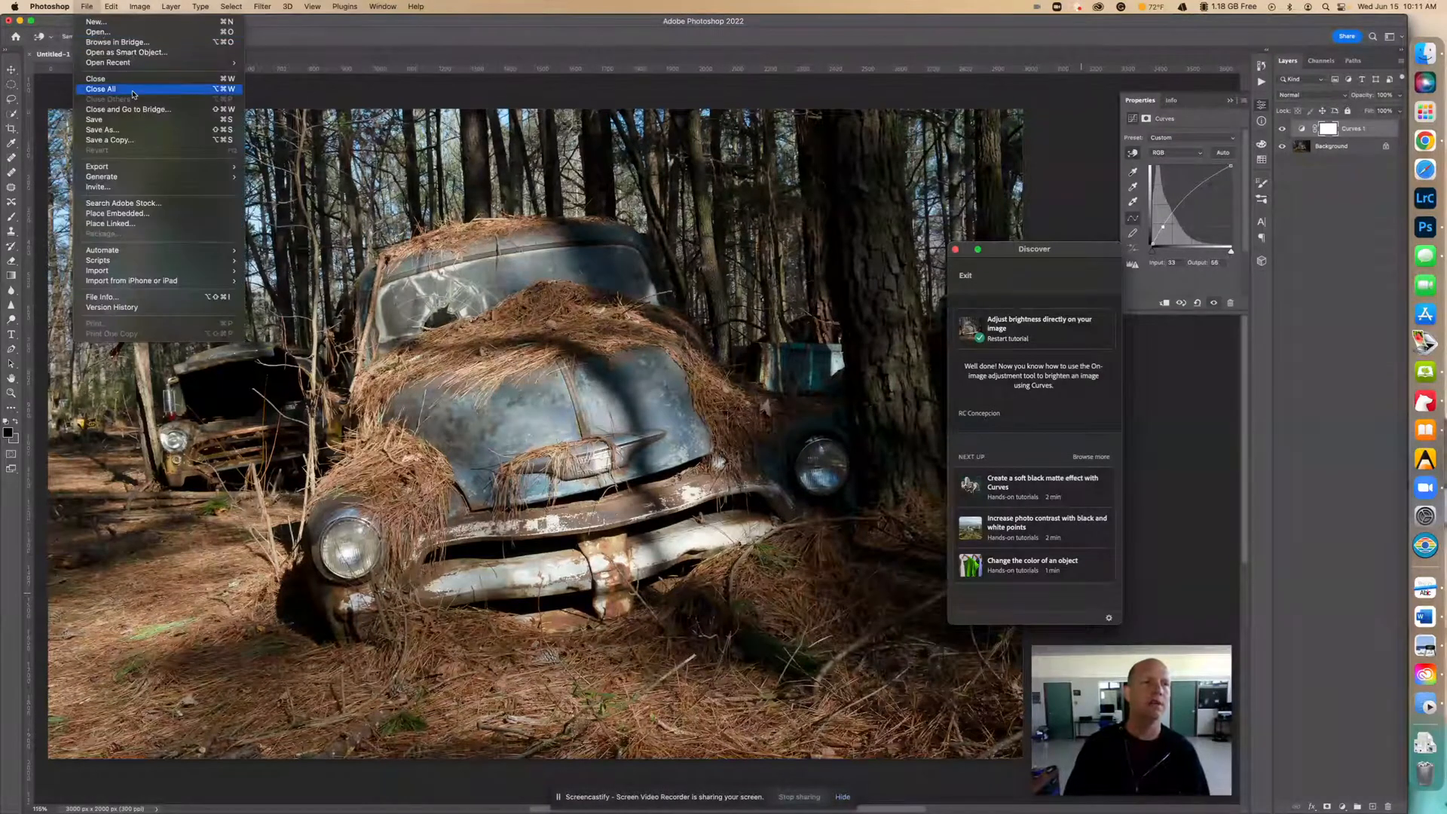
left_click(151, 140)
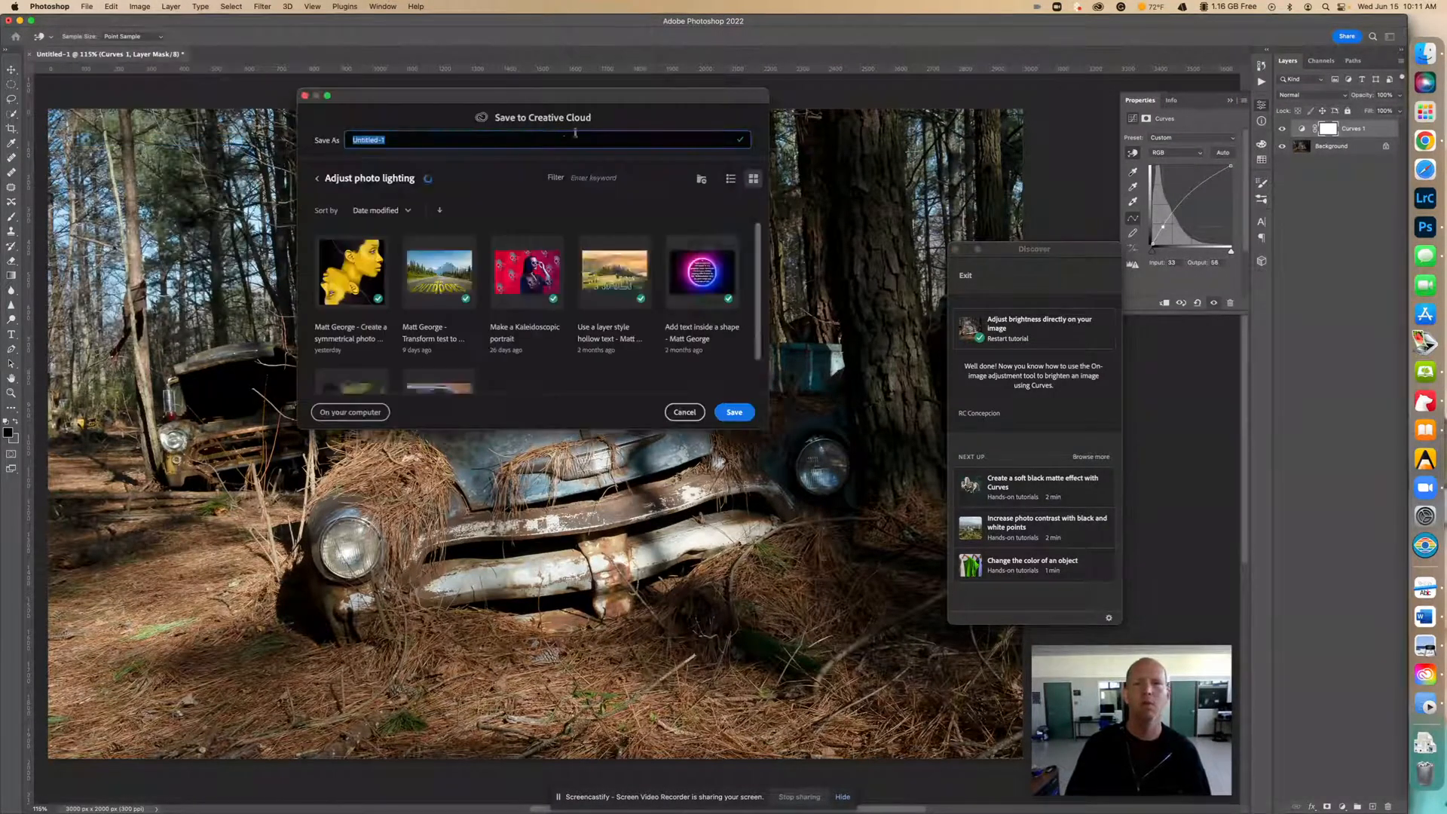
left_click(682, 411)
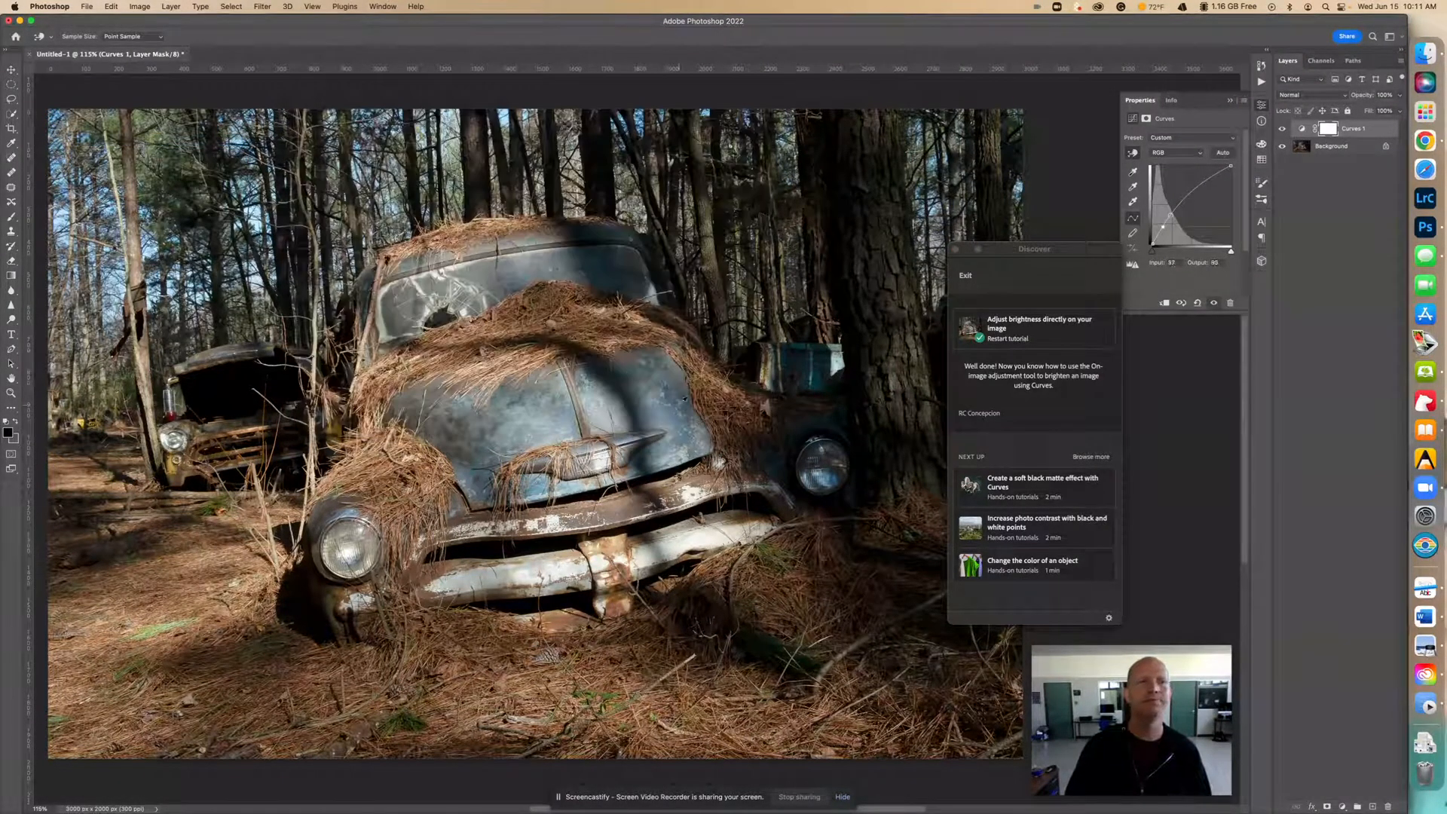
Resize the photo to 1000 × 667 px in Image Size and zoom in to inspect it
left_click(111, 6)
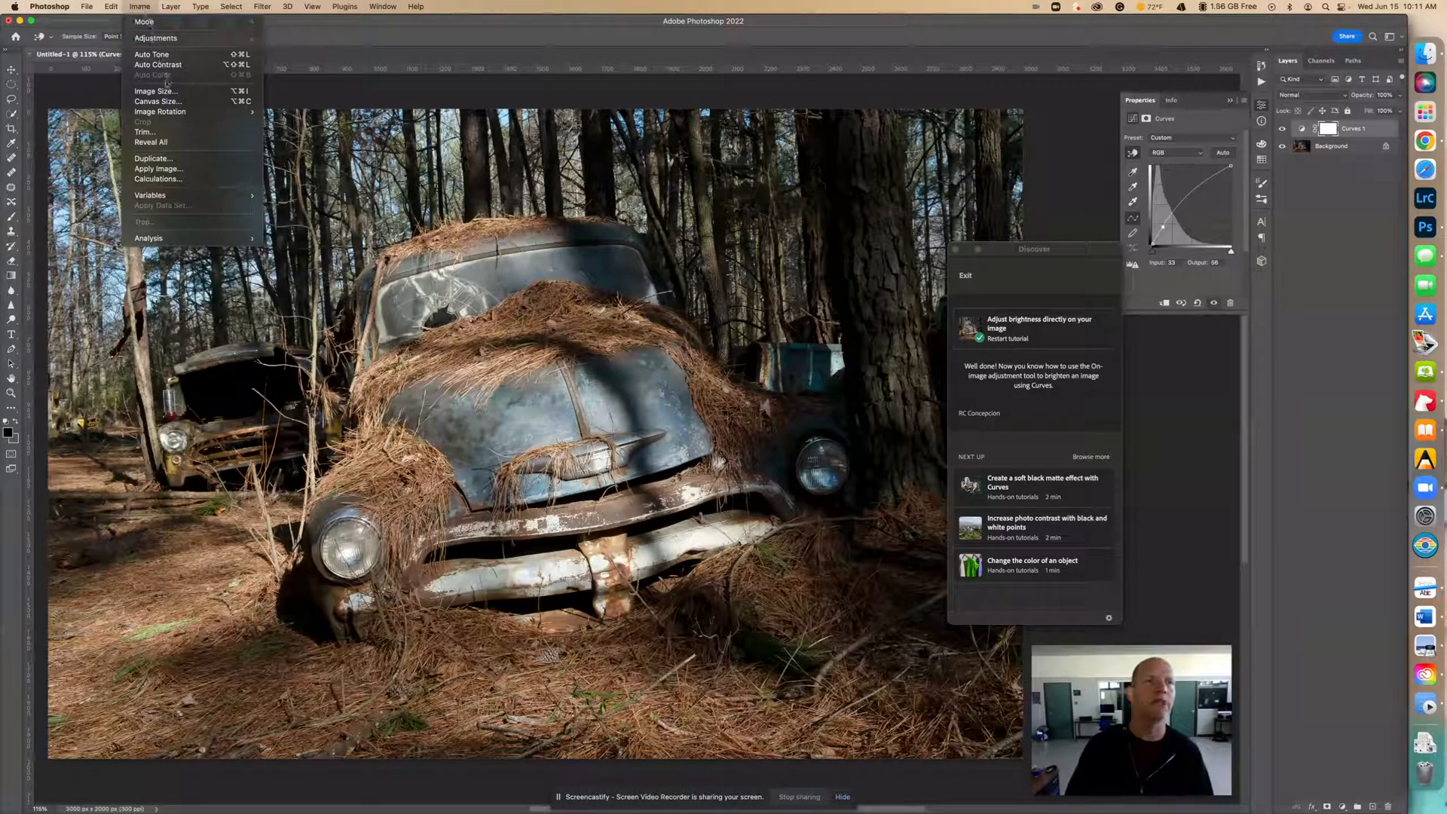
left_click(162, 92)
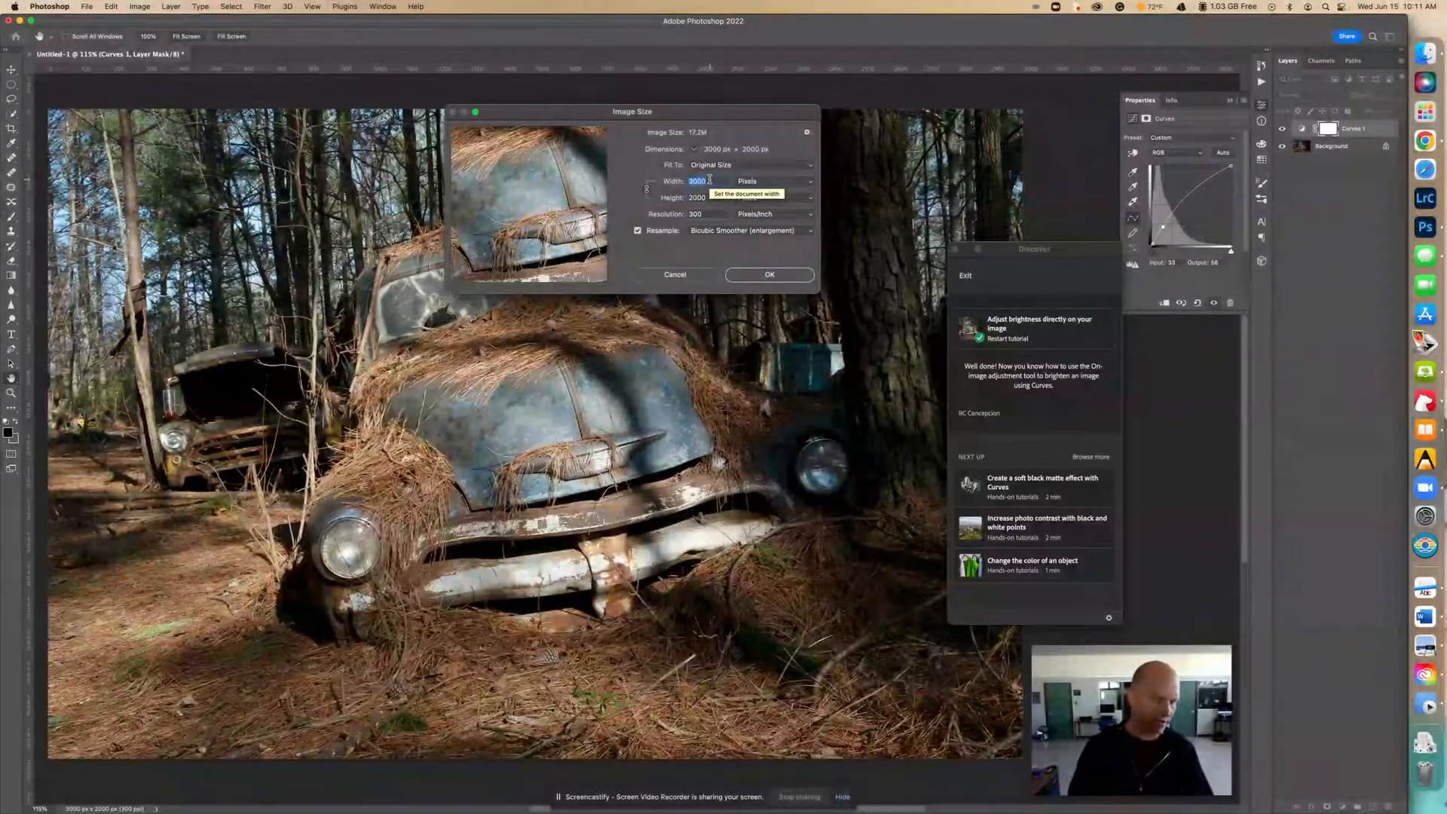
type("1000")
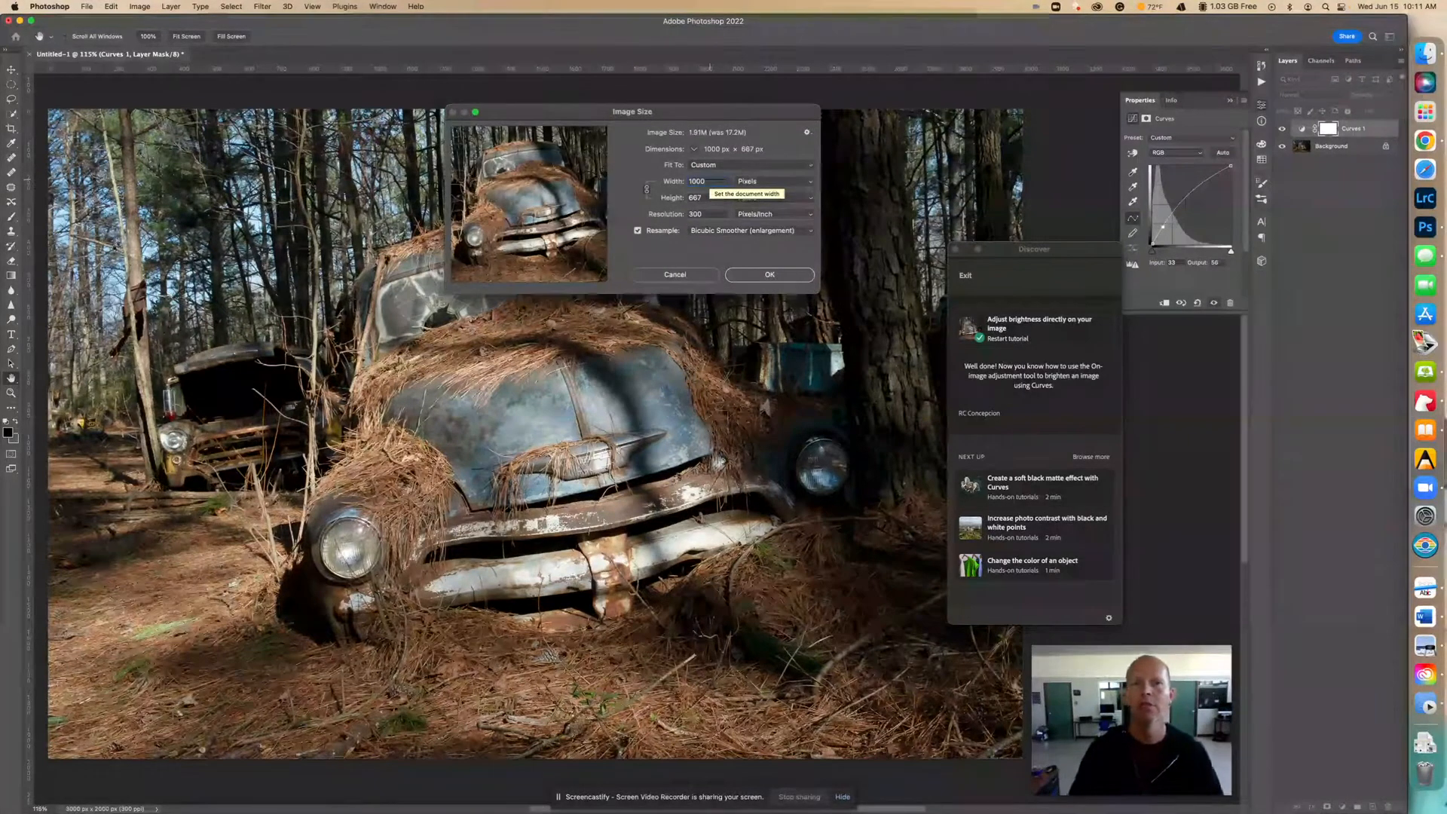
left_click(766, 275)
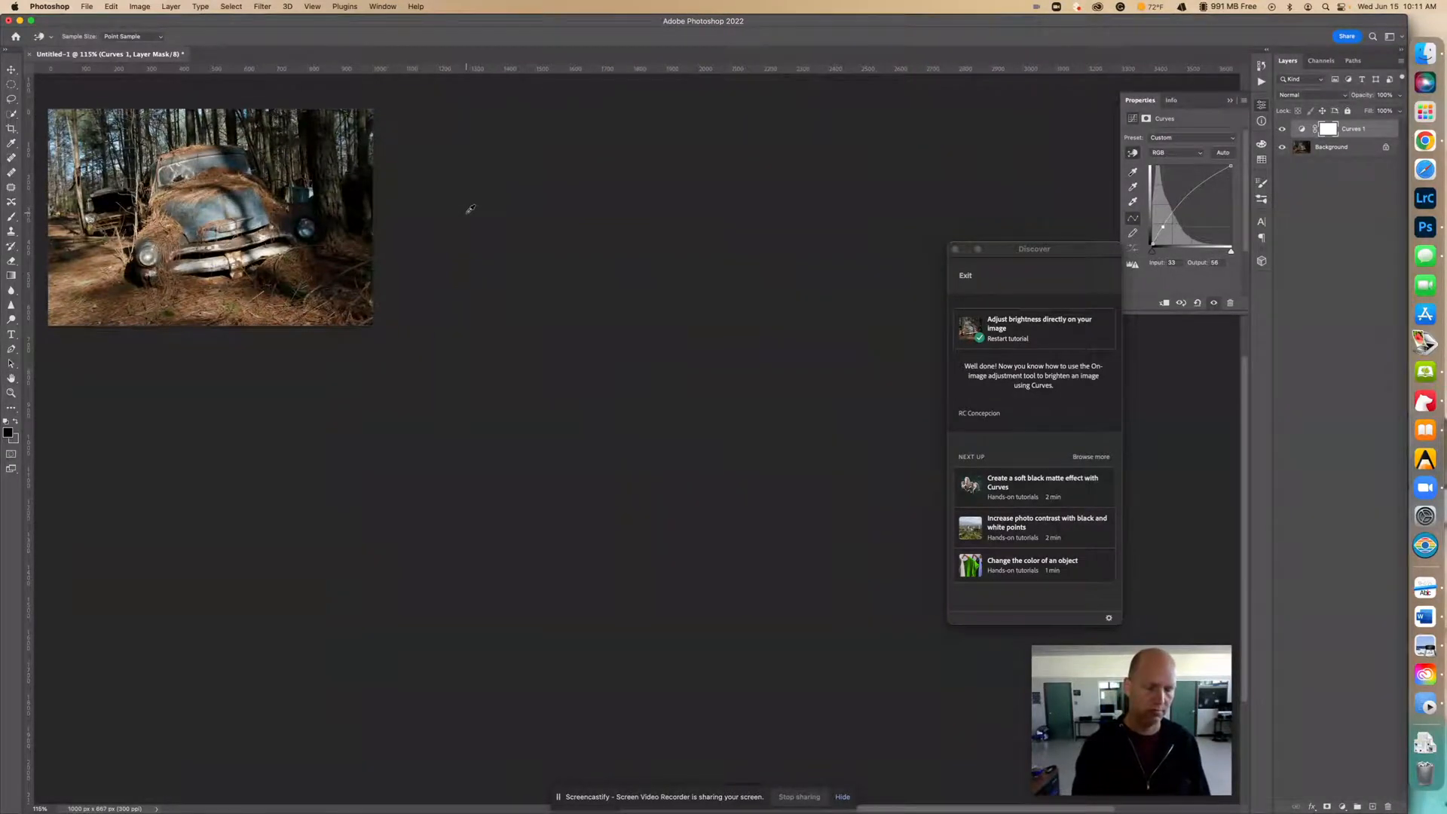
key("super+equal")
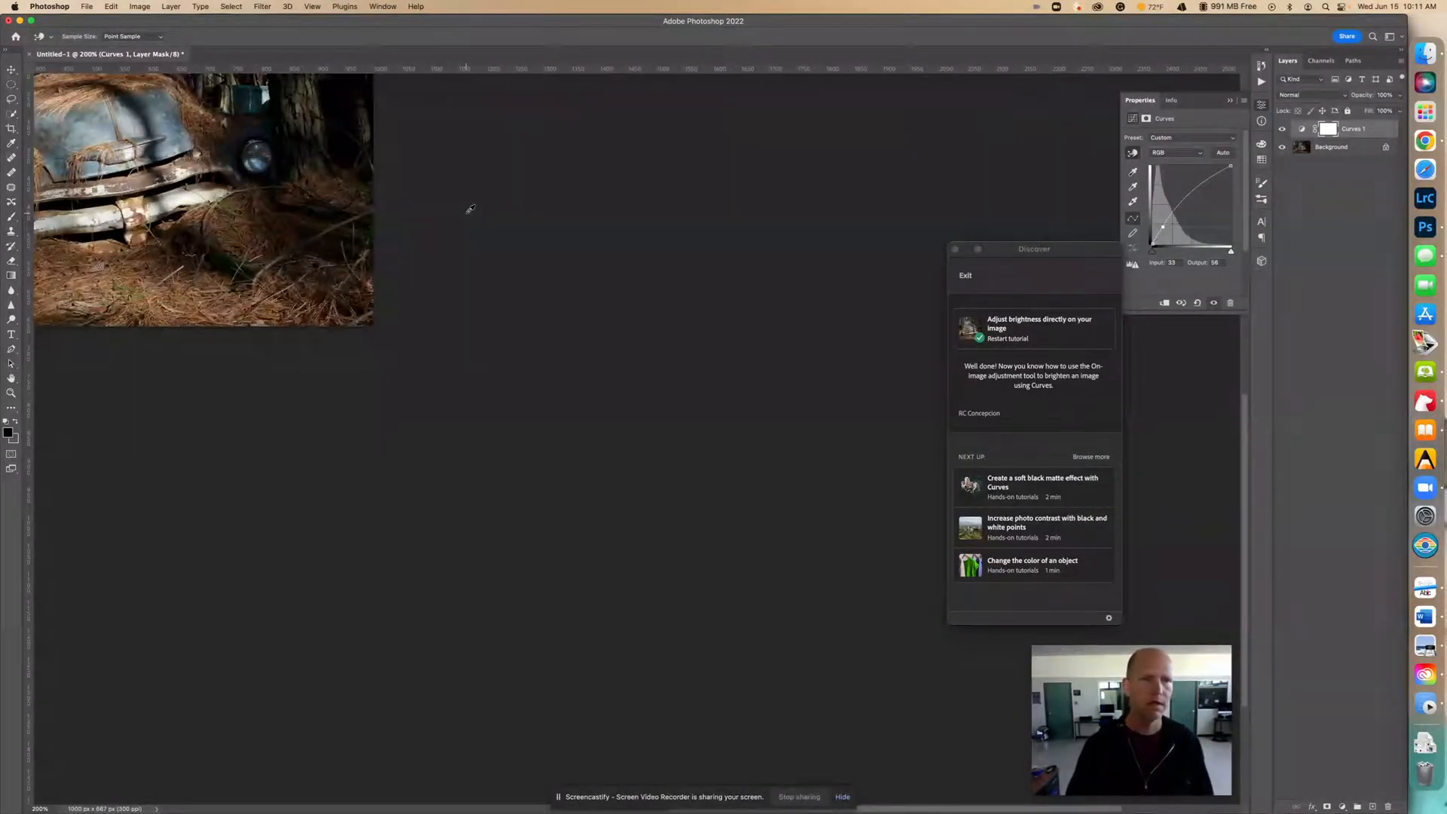
scroll(468, 210, "right", 1)
scroll(465, 210, "left", 8)
scroll(456, 209, "up", 6)
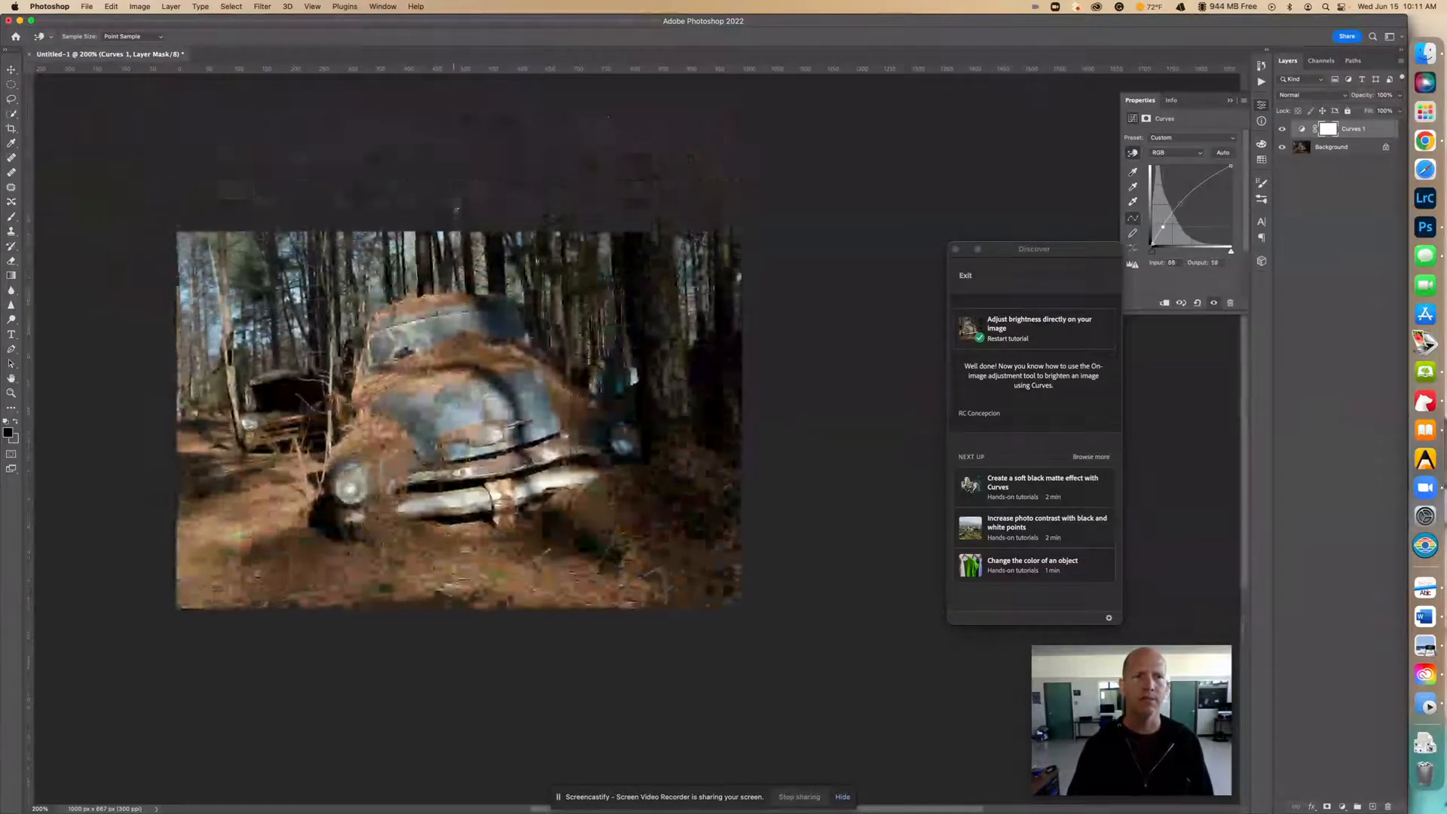
scroll(456, 209, "up", 1)
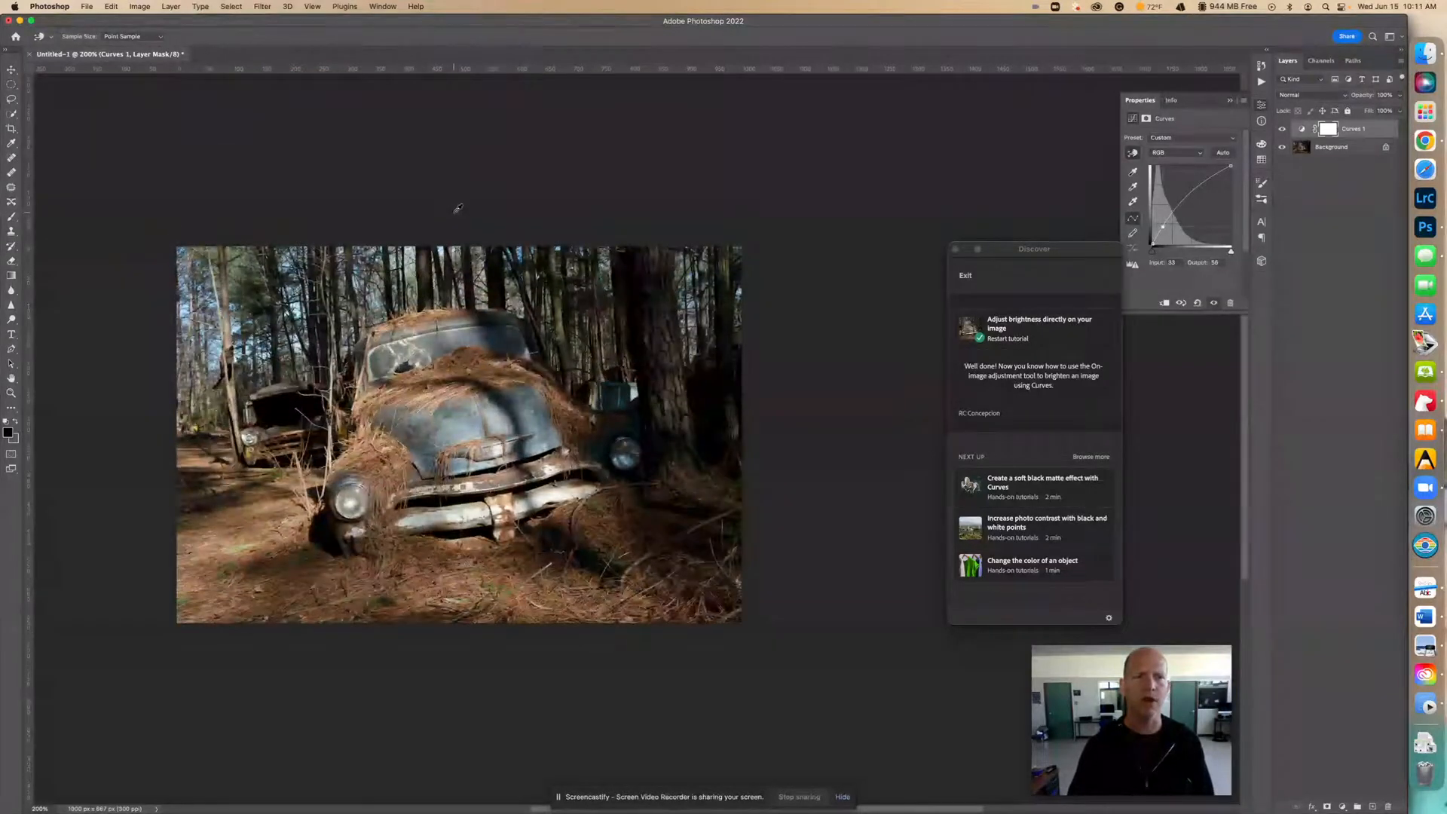
left_click(87, 7)
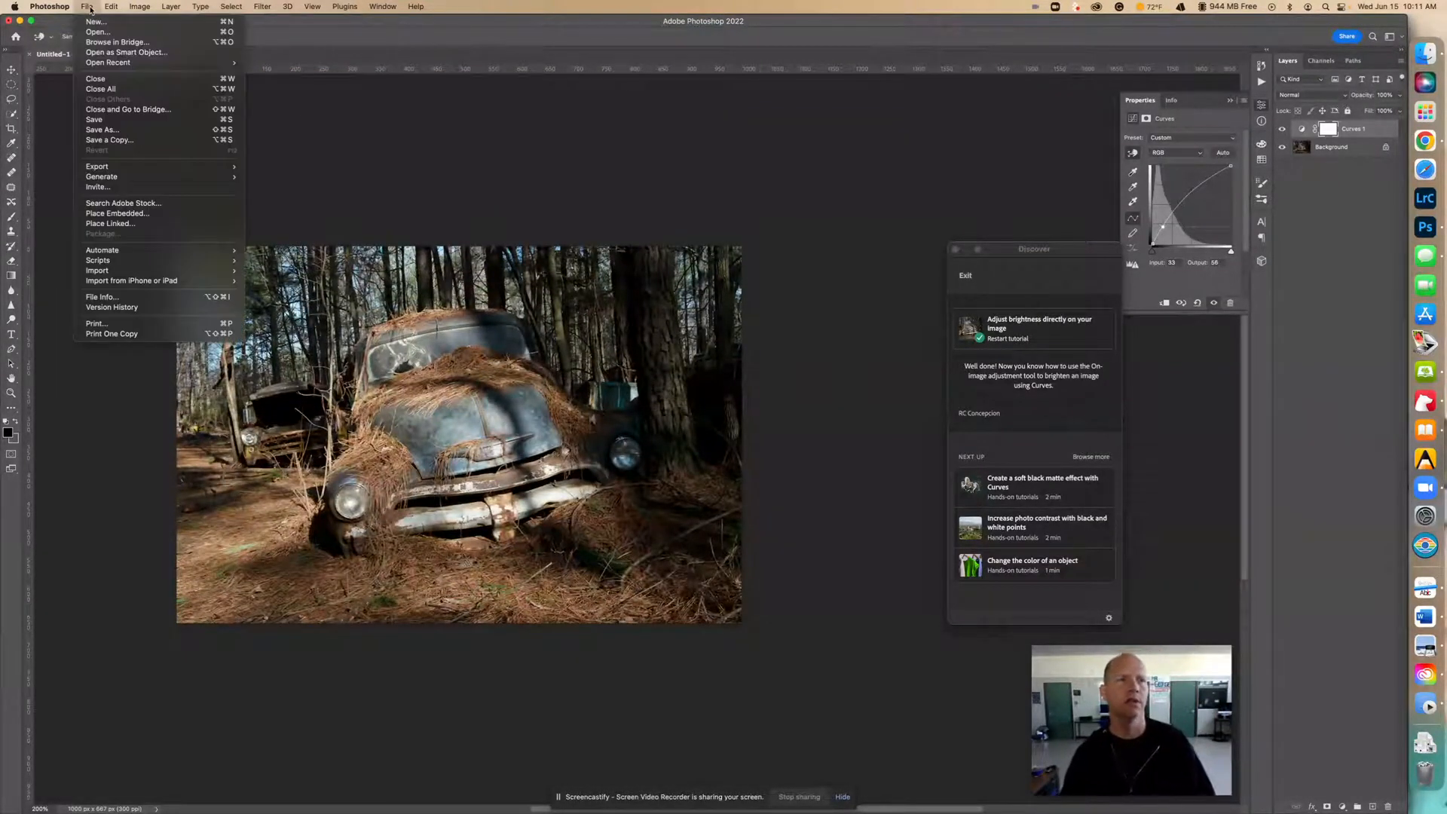
Save a quality-8 JPEG copy to Downloads named with the author's name plus 'Adjust brightness directly on your image'
left_click(127, 131)
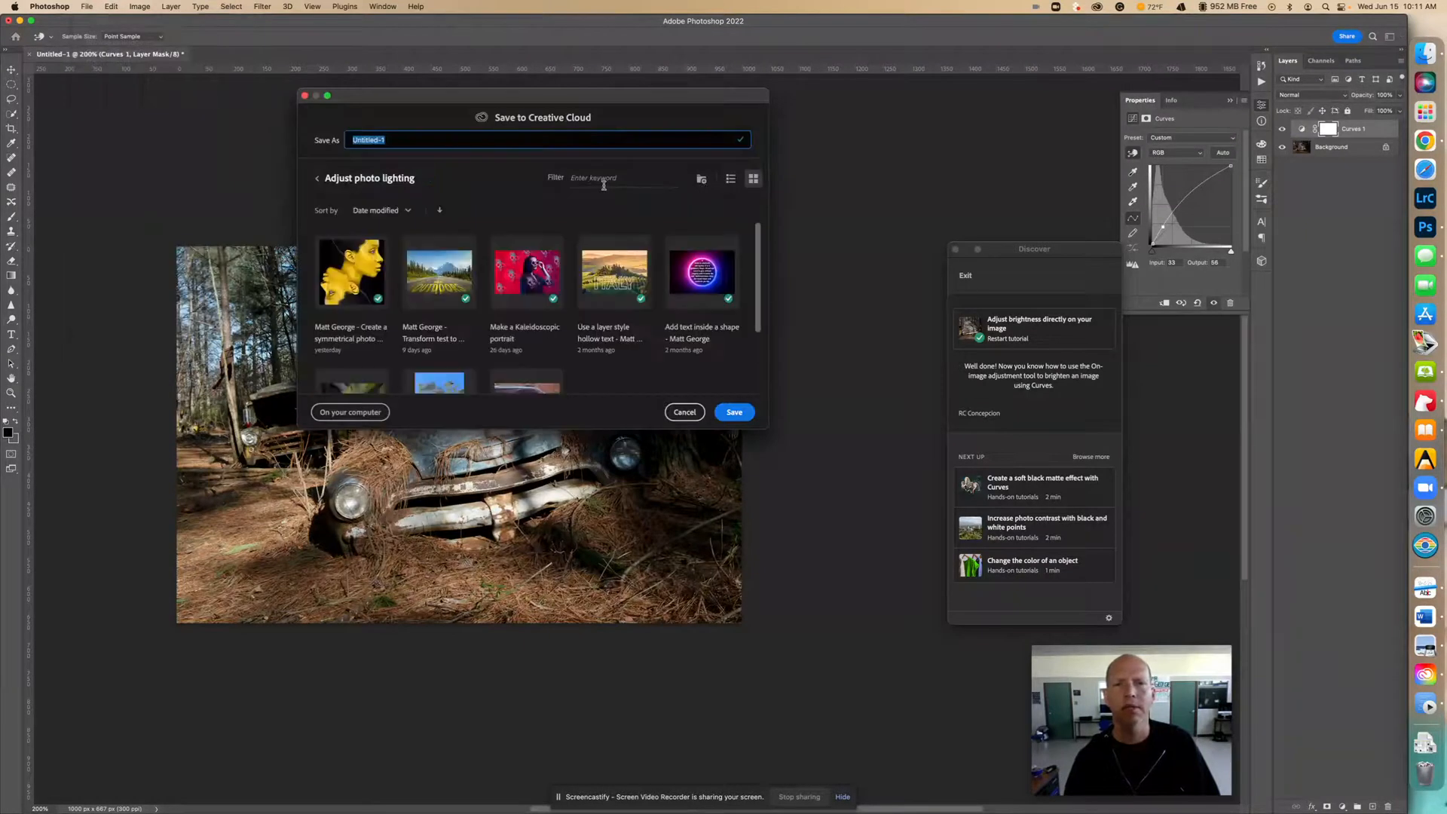
left_click(350, 412)
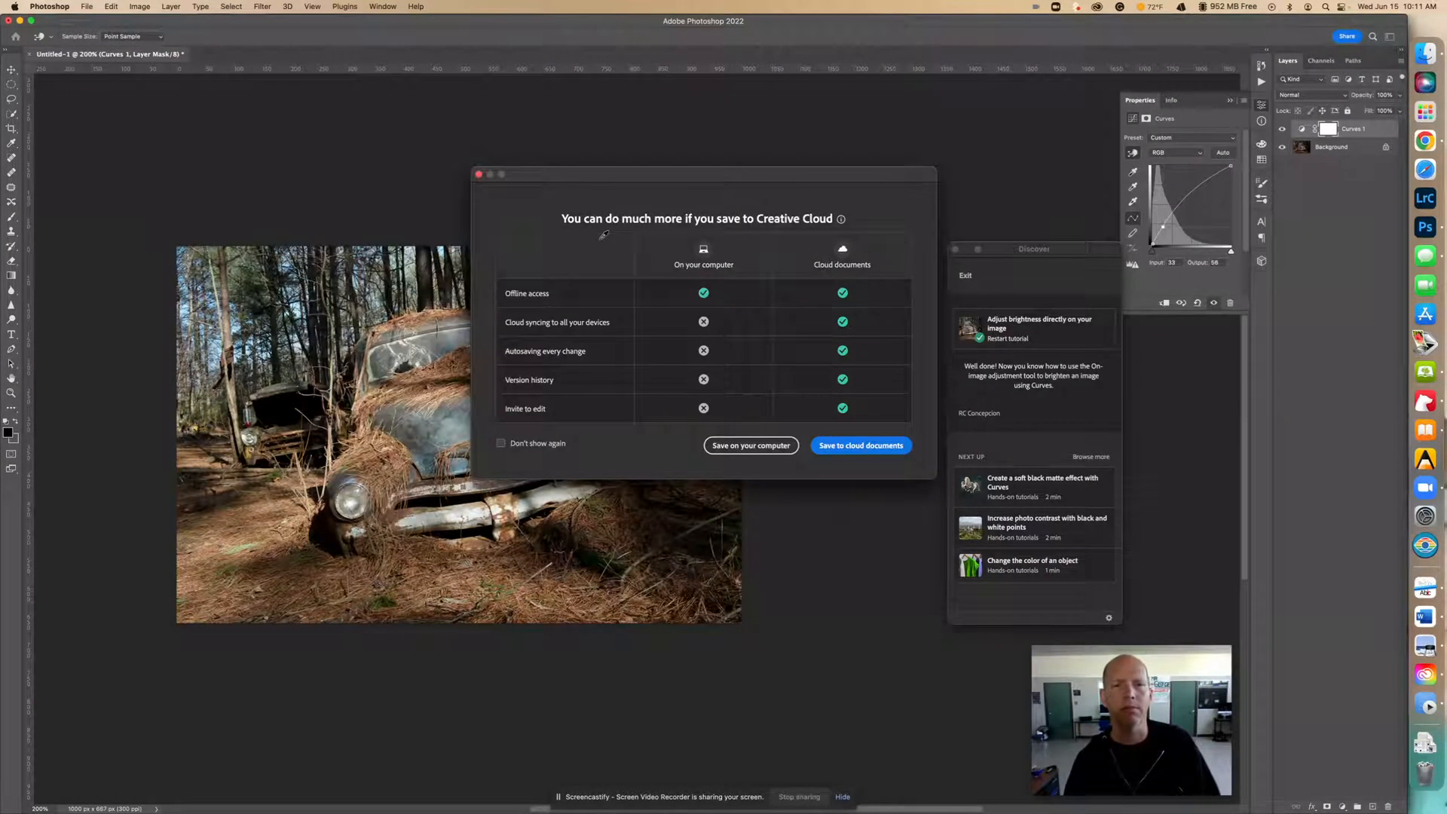
left_click(689, 299)
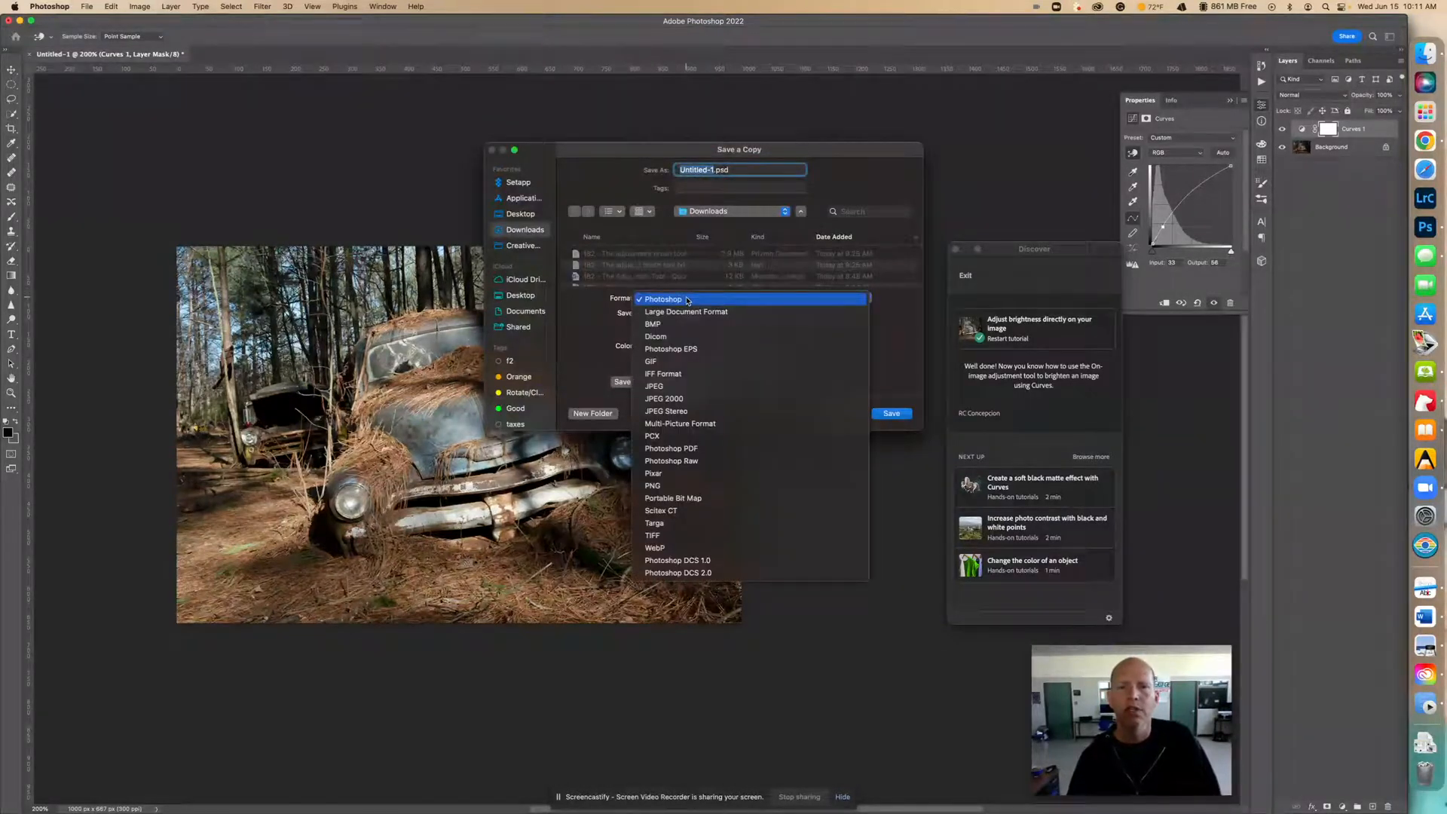
left_click(686, 386)
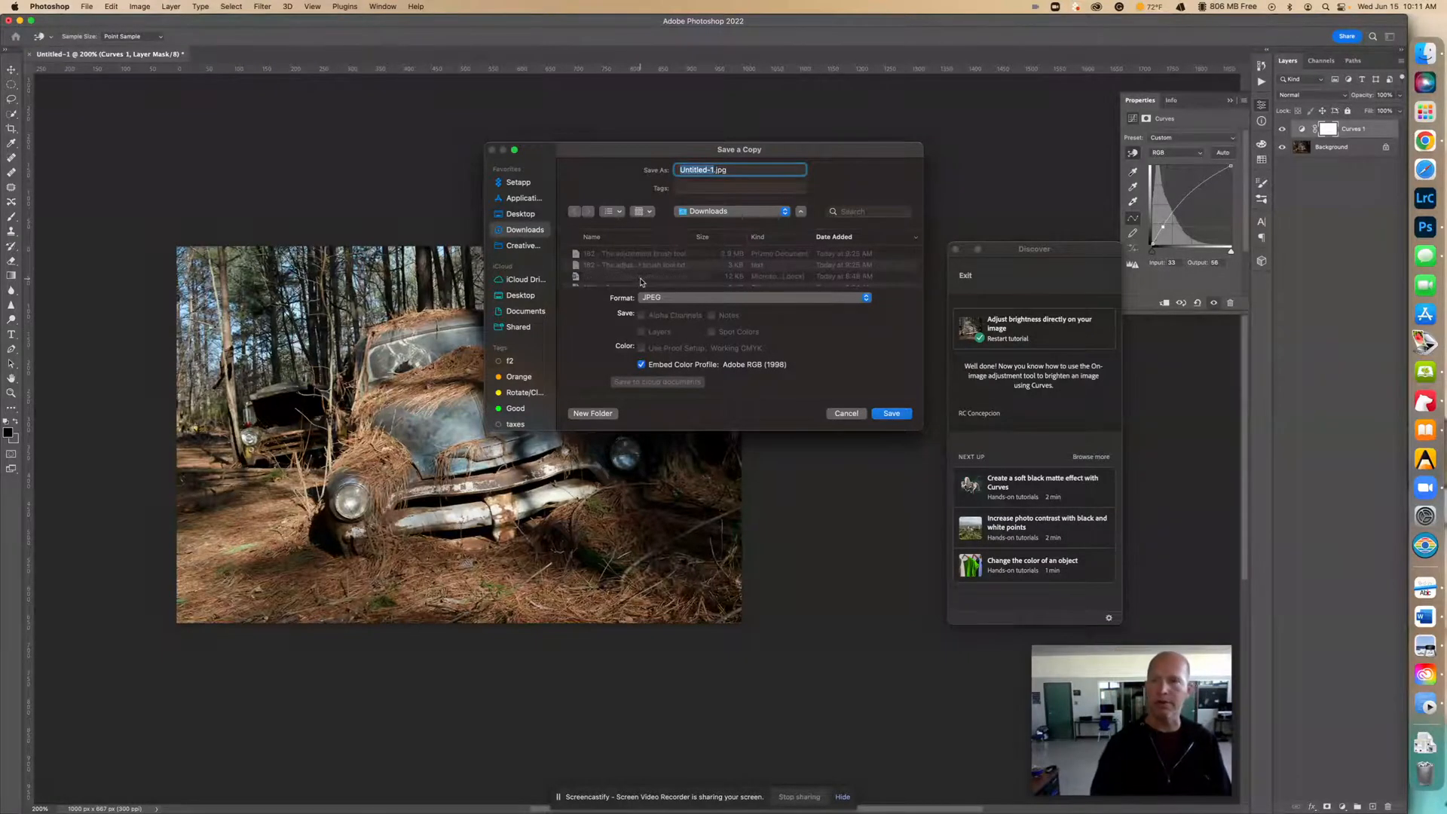
type("Matt George -")
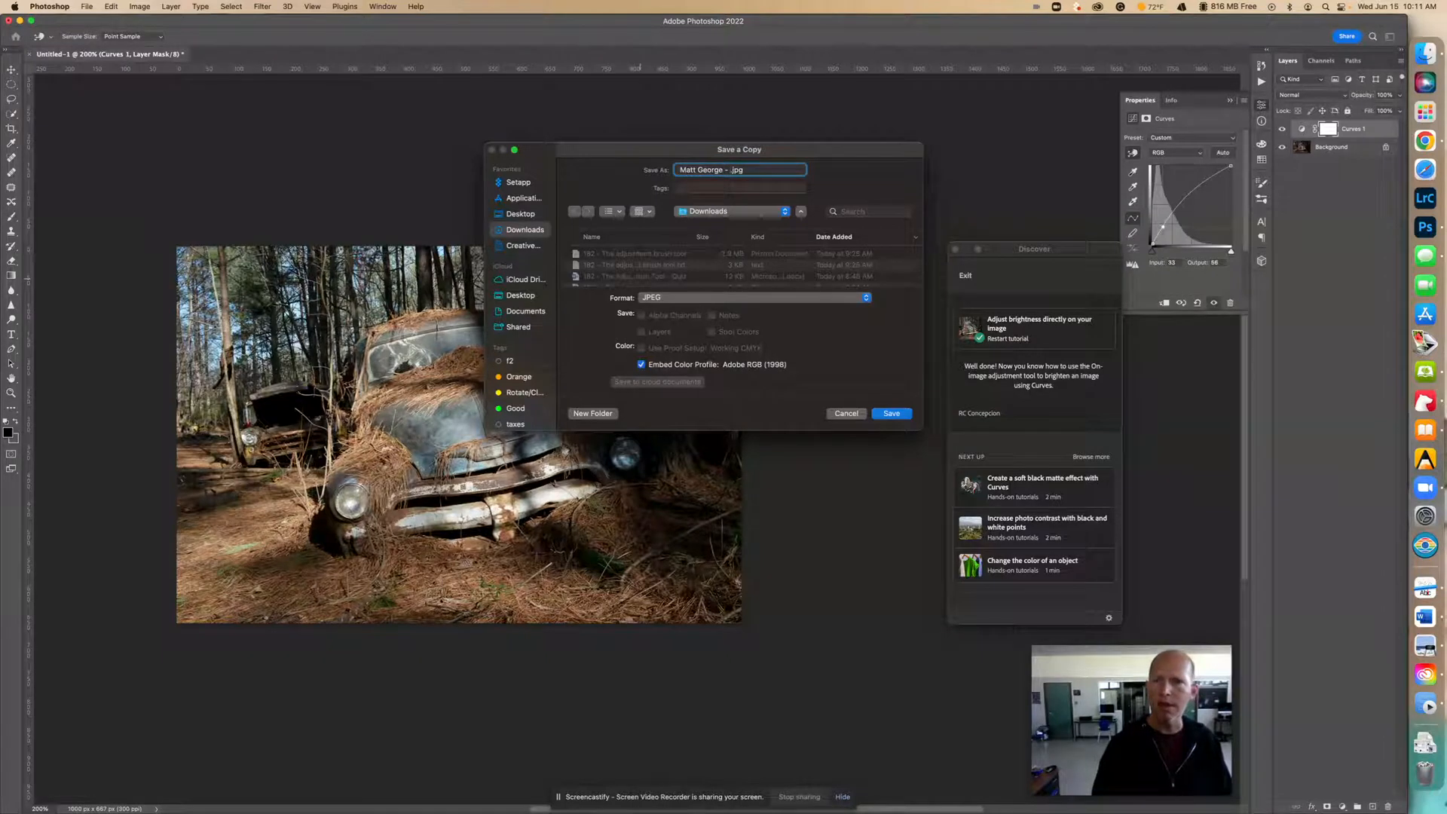
type(" Adjust brightness")
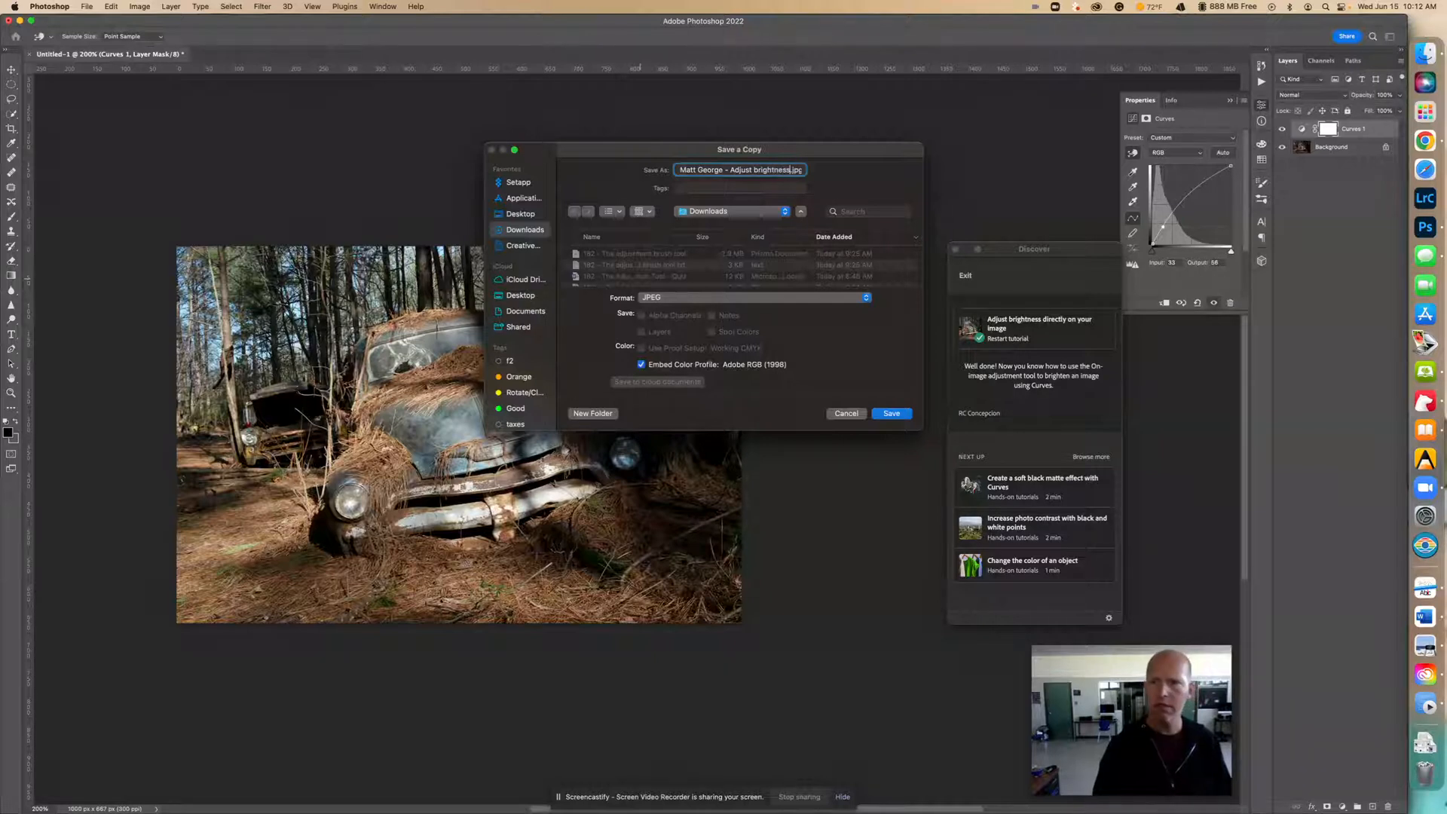
type(" directly o")
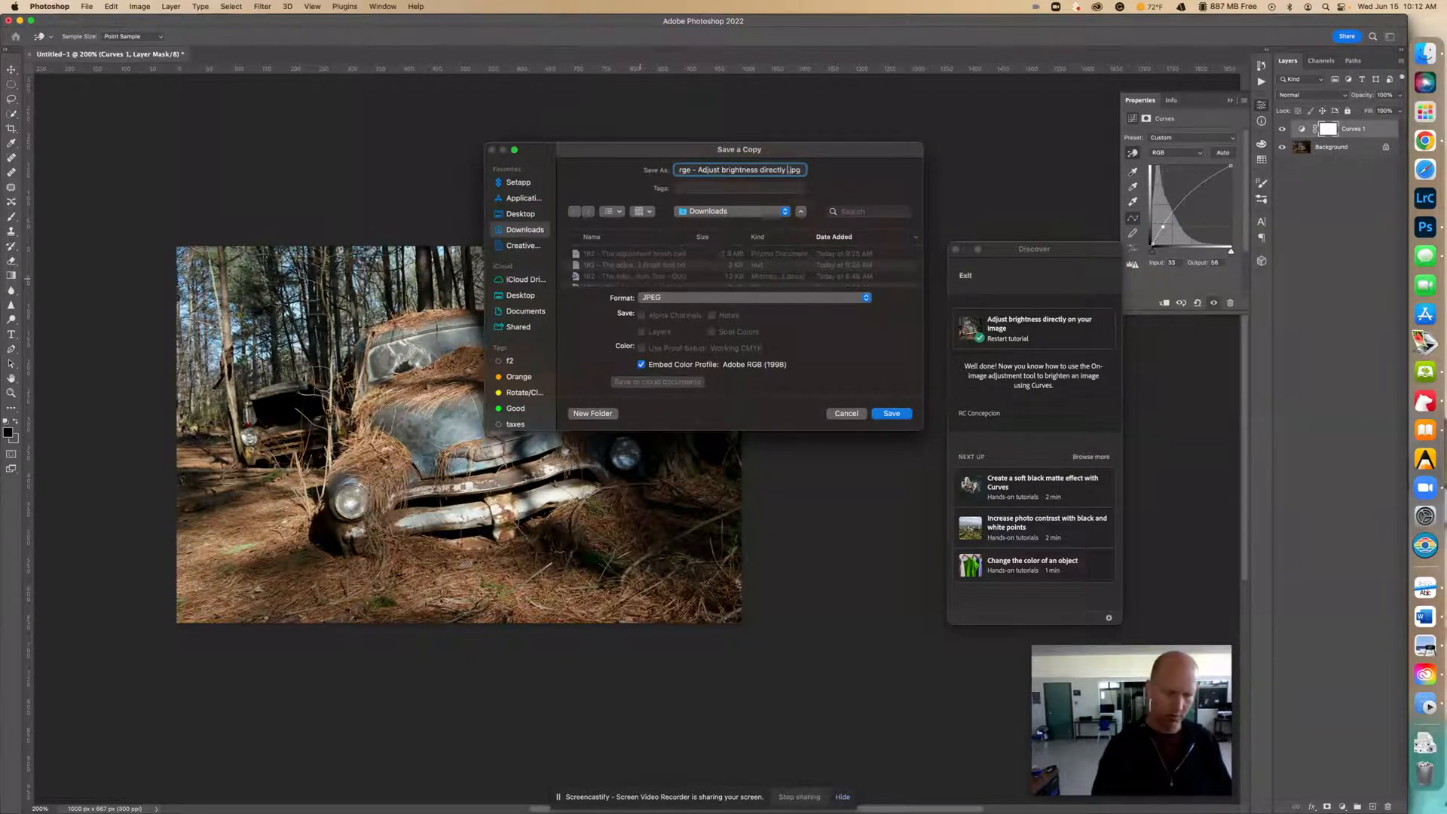
type("n your imag")
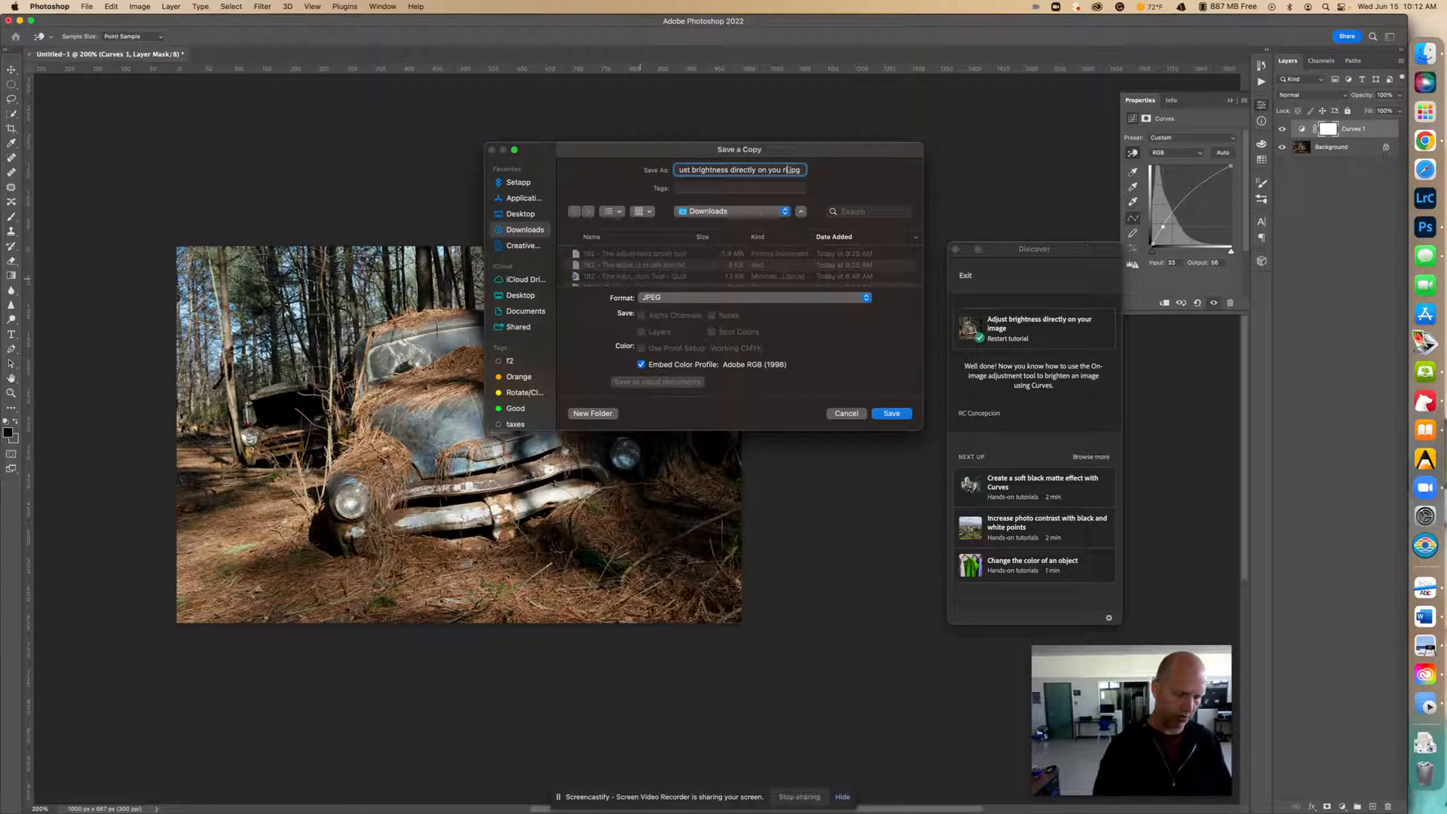
type("e")
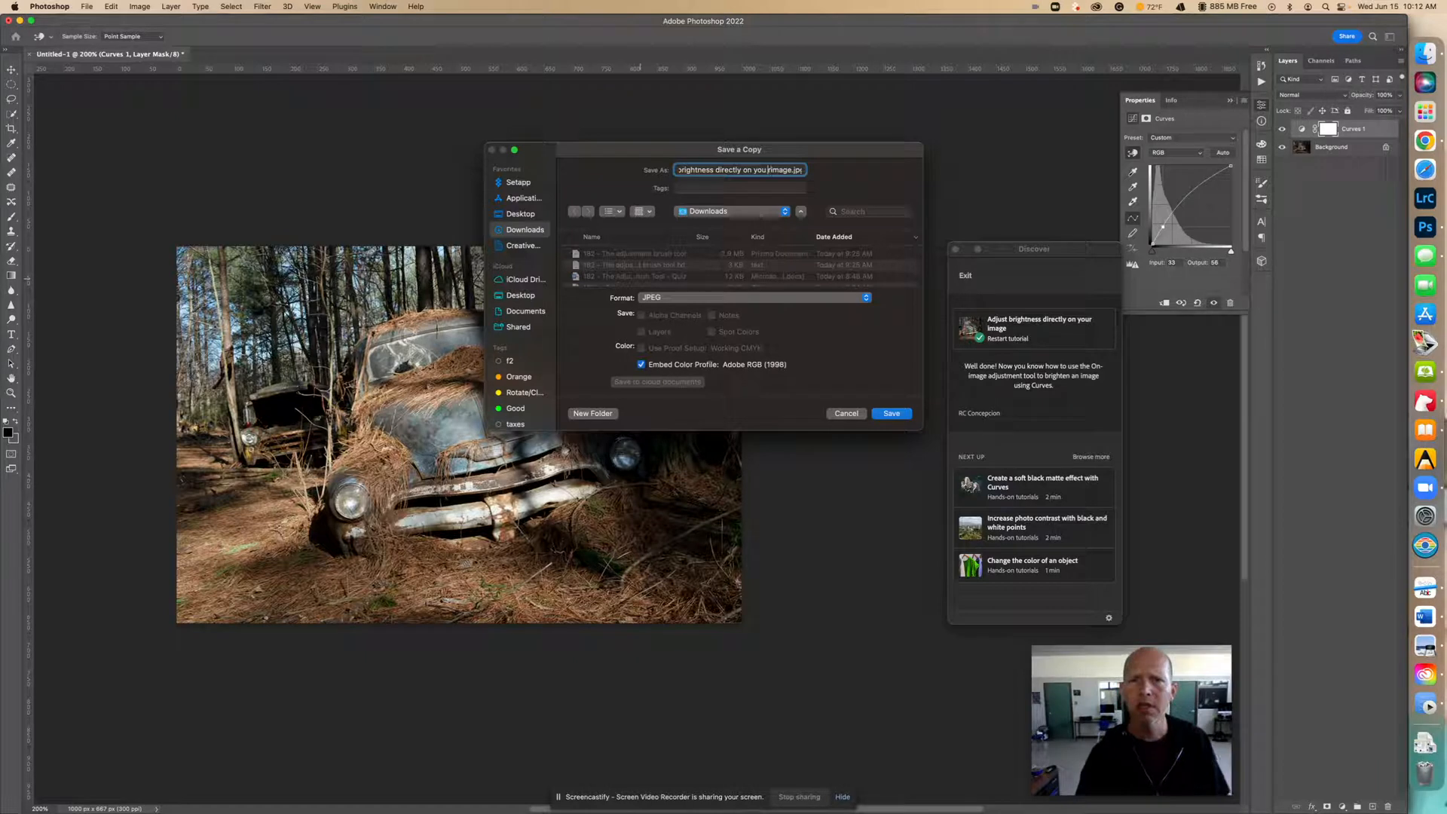
key("BackSpace")
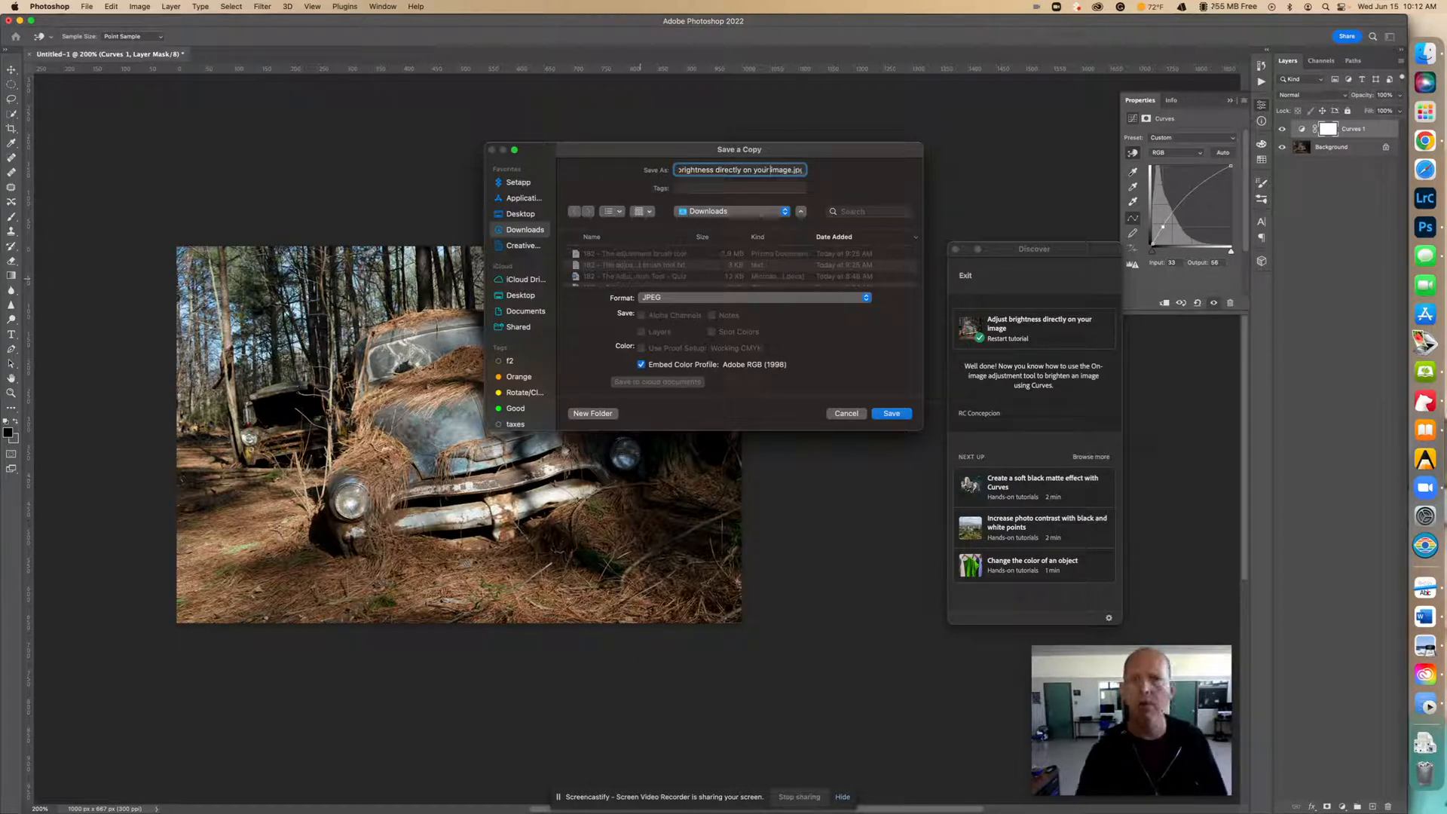
left_click(892, 415)
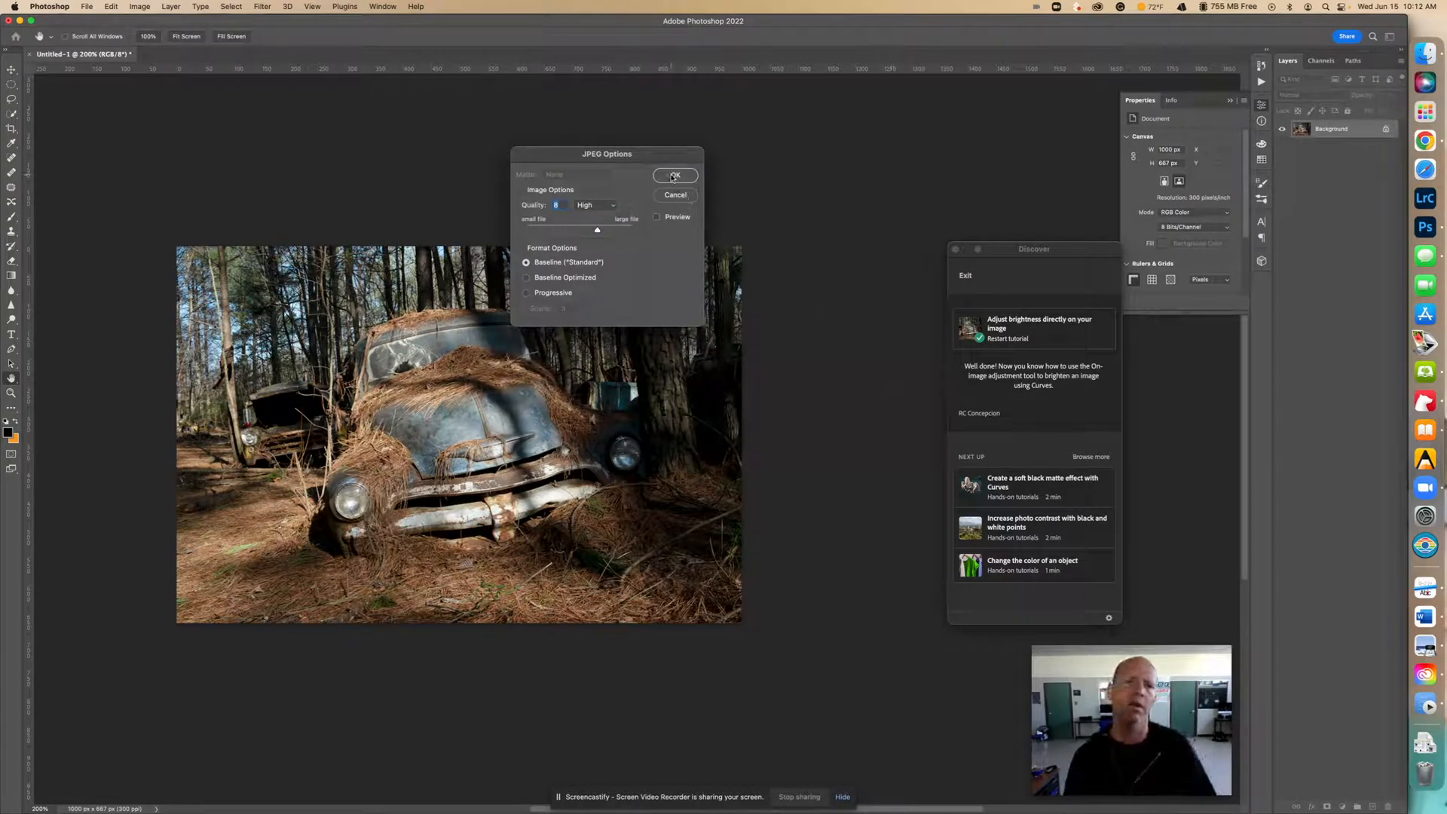
left_click(673, 176)
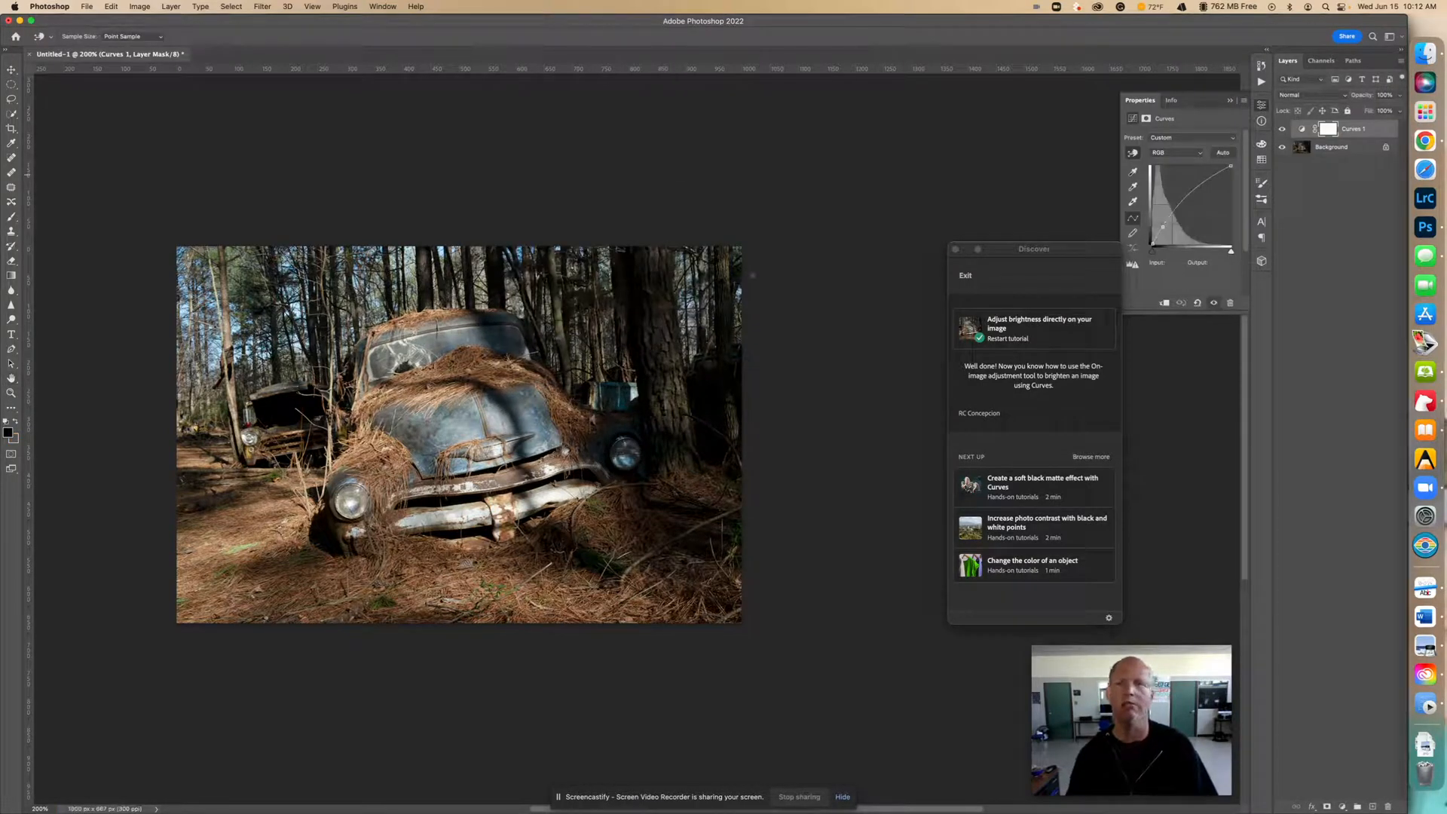